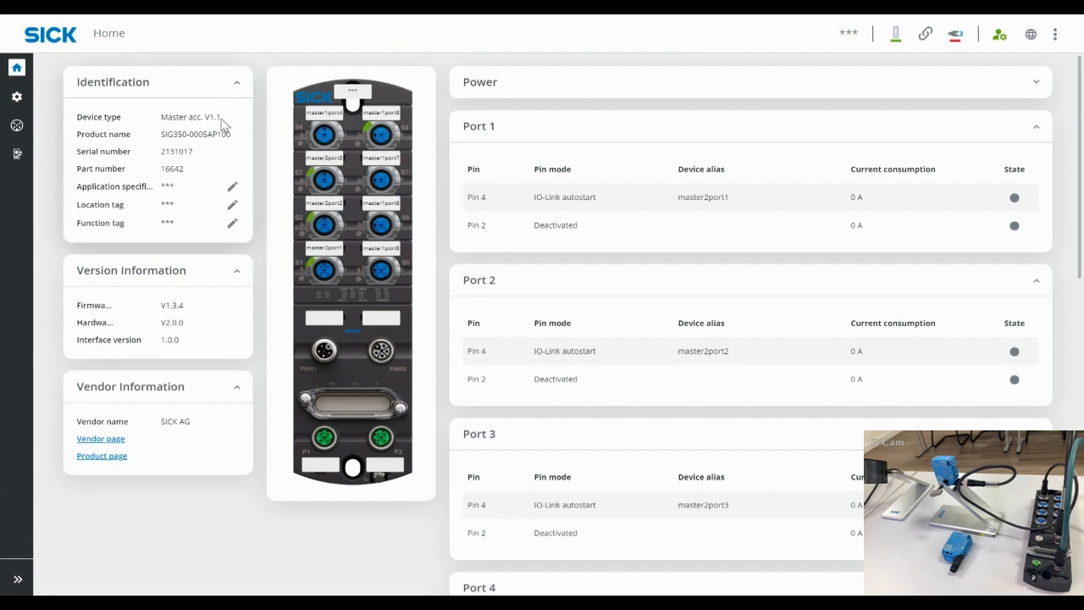
Step: Point out the device type, product name and application-specific tag on the Home page
left_click_drag(117, 117, 76, 135)
mouse_move(161, 135)
left_mouse_down()
mouse_move(229, 136)
mouse_move(160, 135)
left_mouse_up()
left_click(208, 160)
left_click_drag(176, 192, 160, 187)
left_click(188, 309)
Step: Point out firmware V1.3.4, the hardware version and interface version 1.0.0, then open the user account menu
left_click_drag(188, 310, 165, 305)
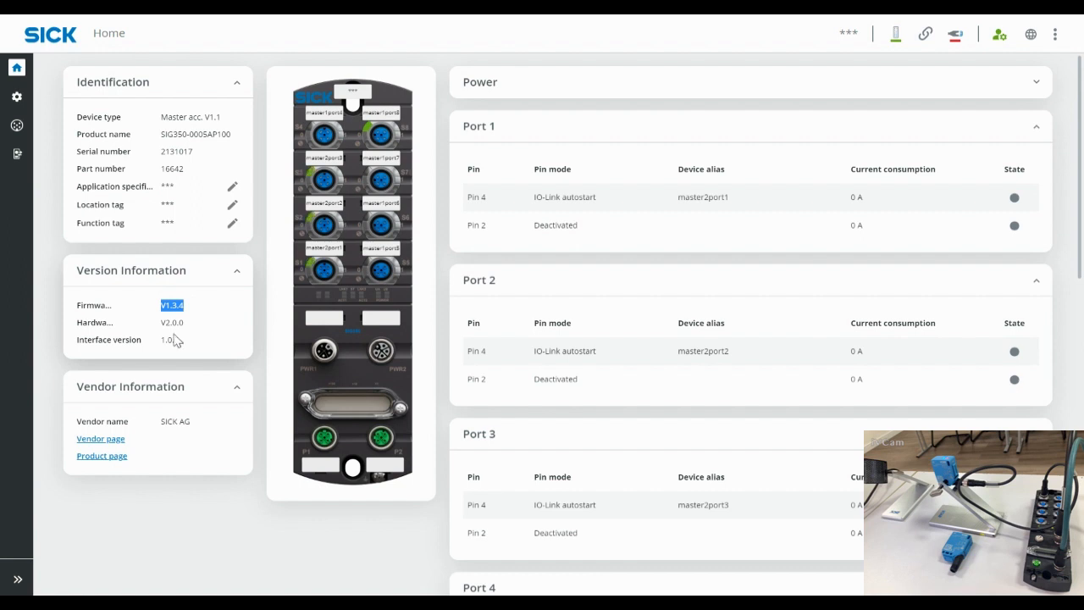
left_click_drag(113, 325, 77, 325)
left_click_drag(180, 343, 130, 341)
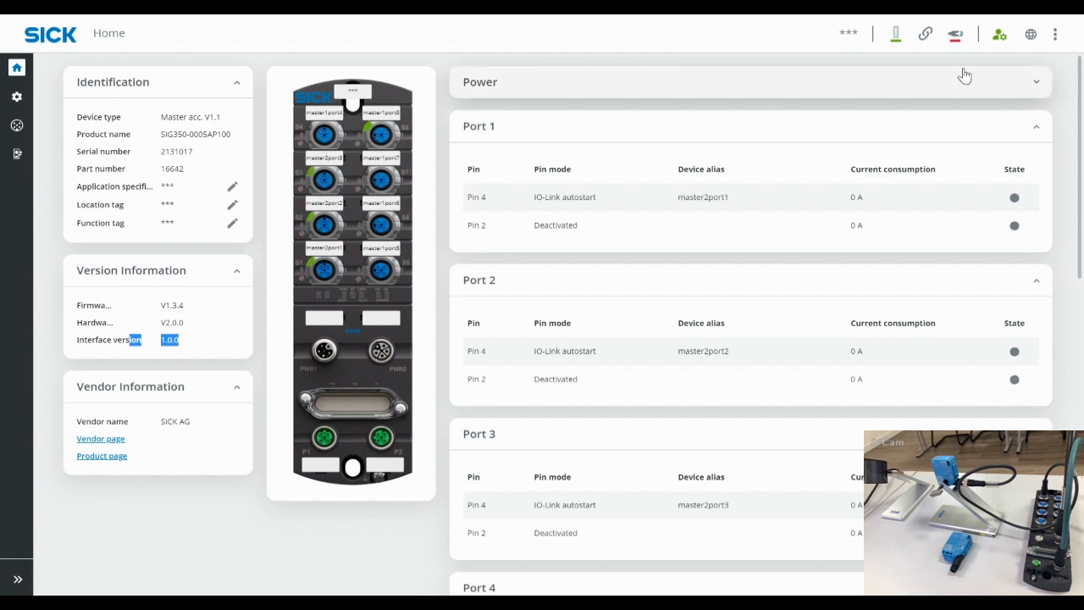
left_click(1006, 41)
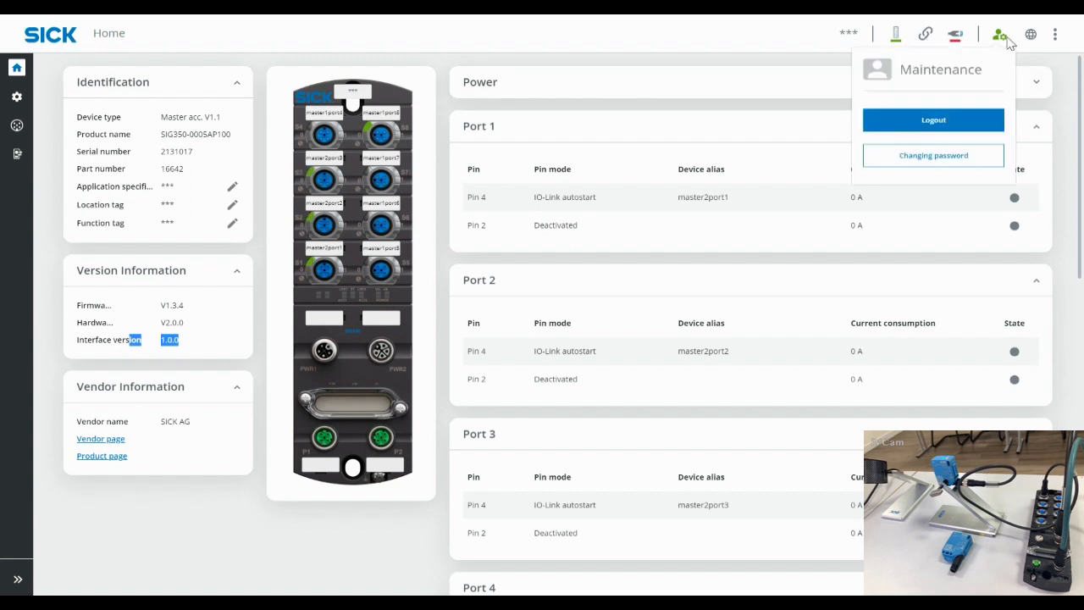
Step: Log out of the Maintenance account and bring up the login panel
left_click_drag(981, 69, 903, 71)
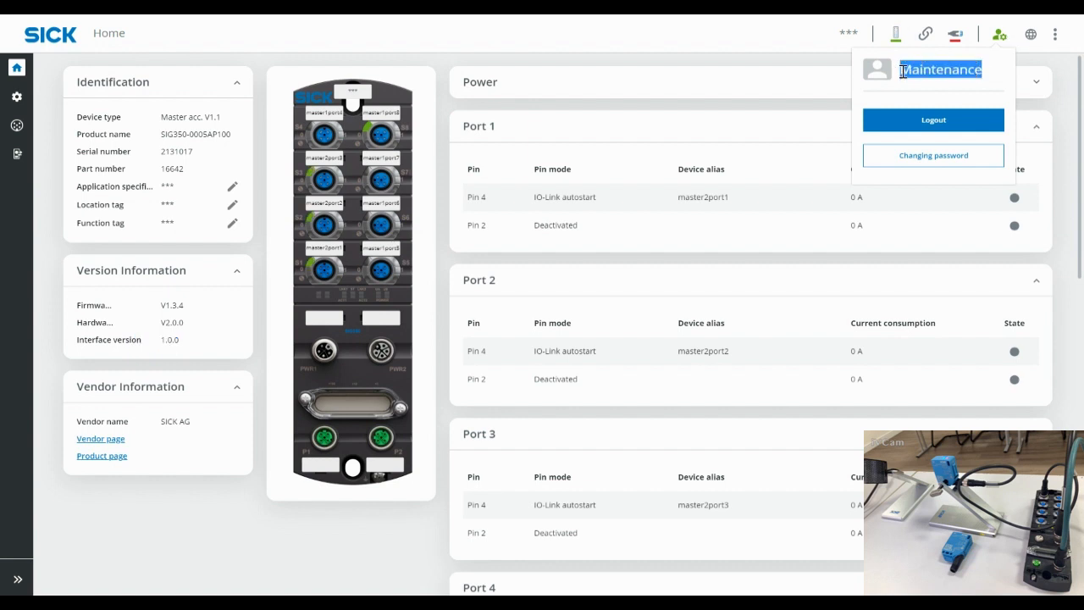
left_click(942, 124)
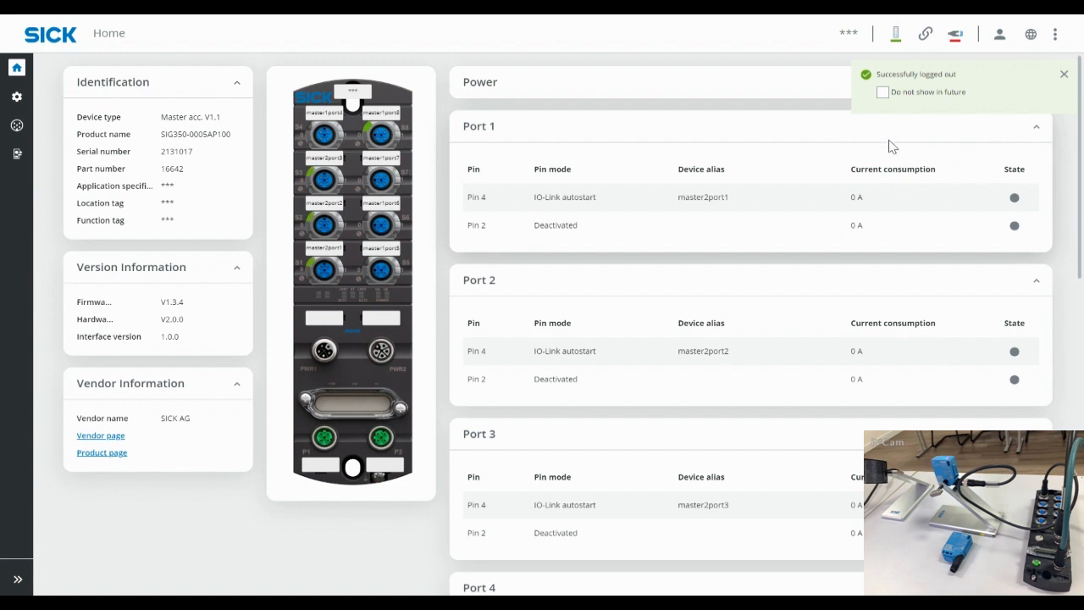
left_click(1065, 75)
left_click(1000, 37)
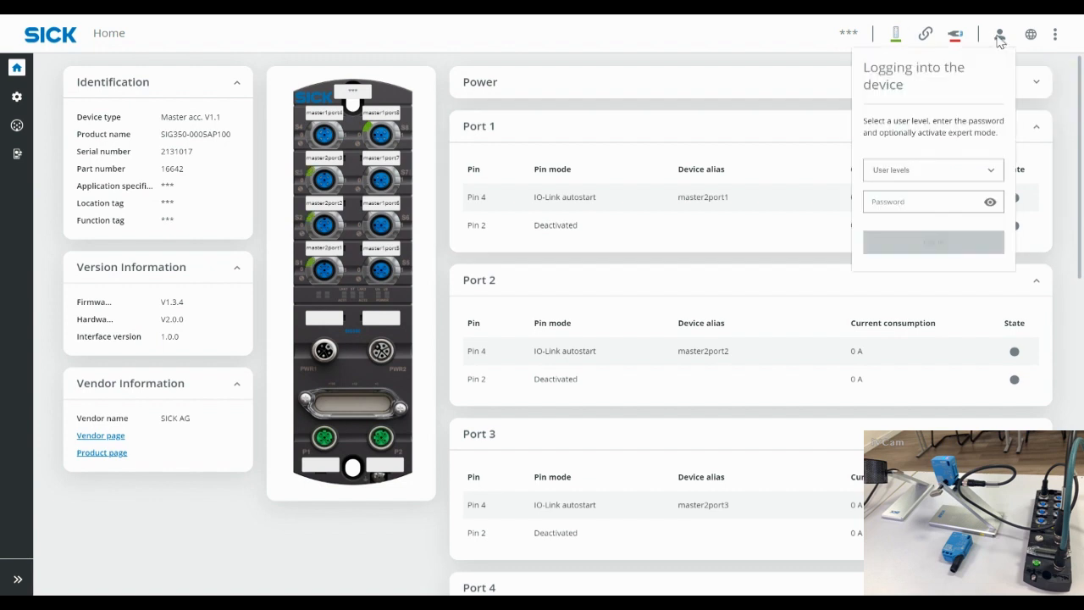
Step: Log in at the Maintenance user level with the account password
left_click(920, 170)
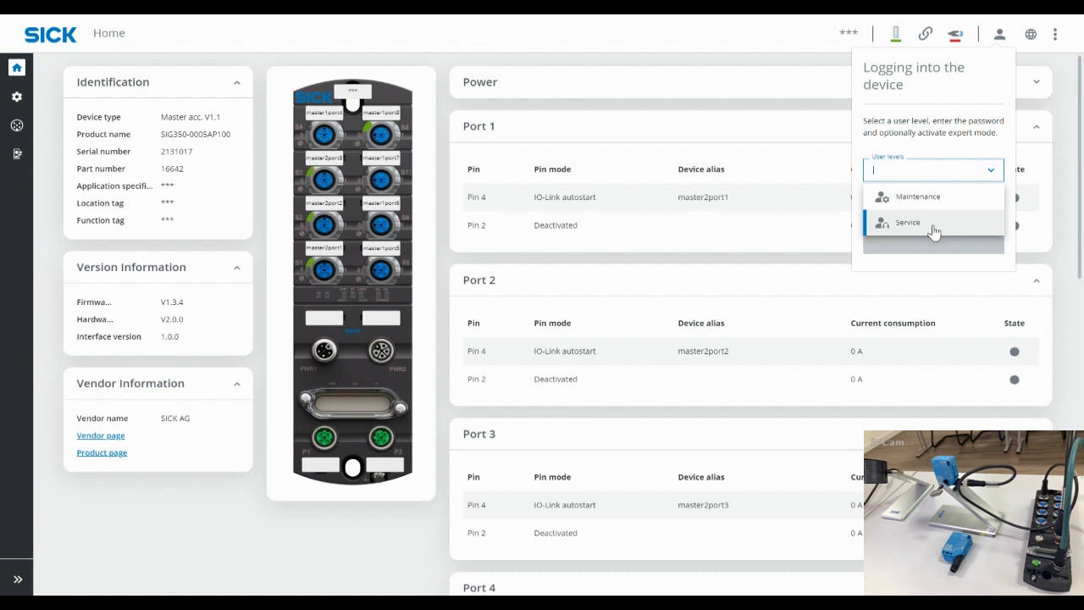
left_click(950, 197)
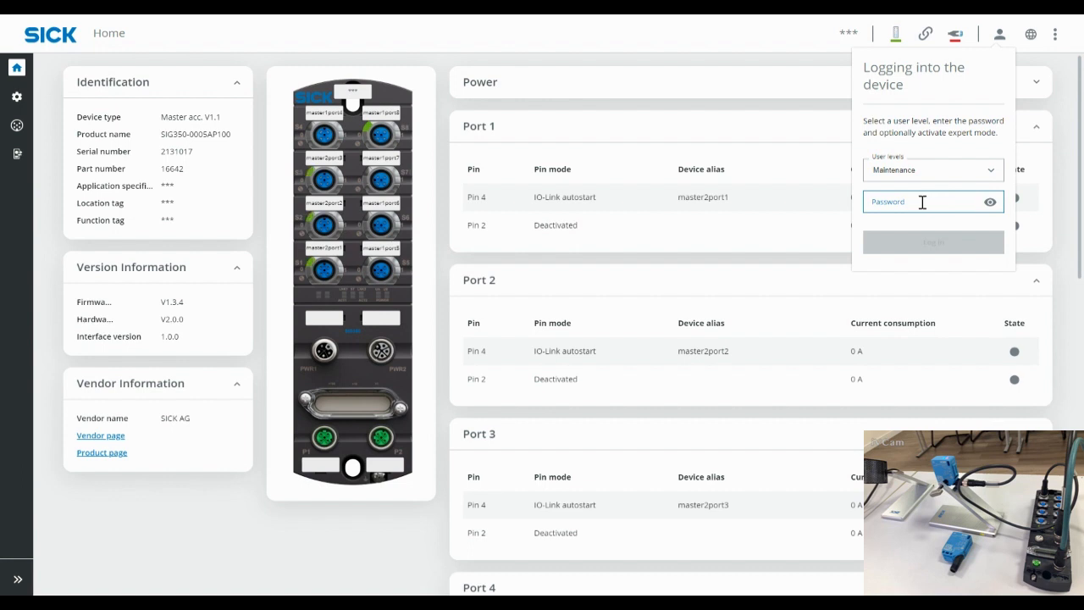
left_click(924, 204)
type("*")
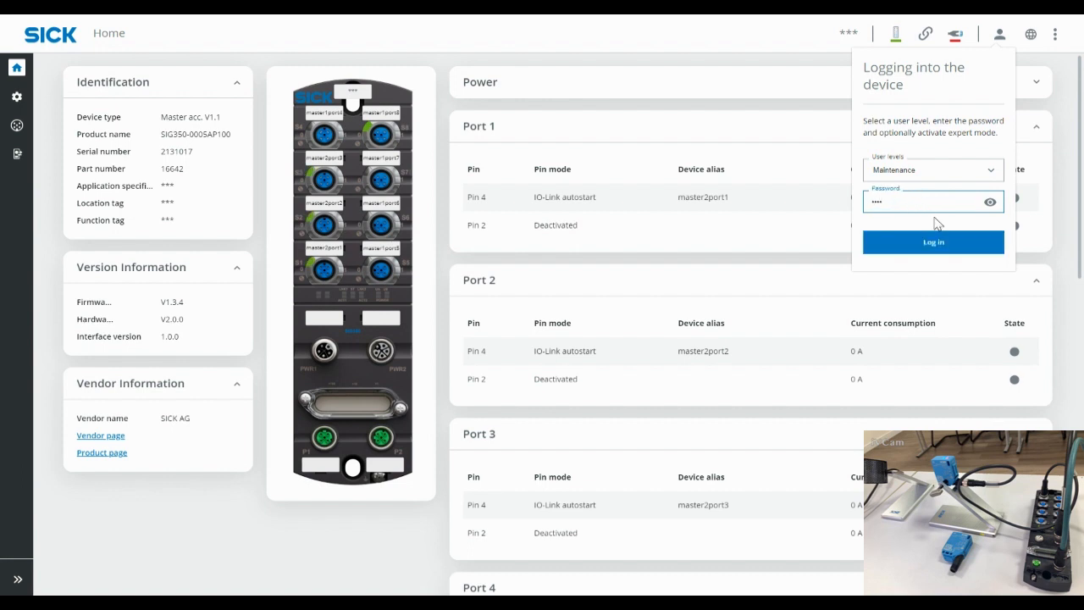
left_click(947, 242)
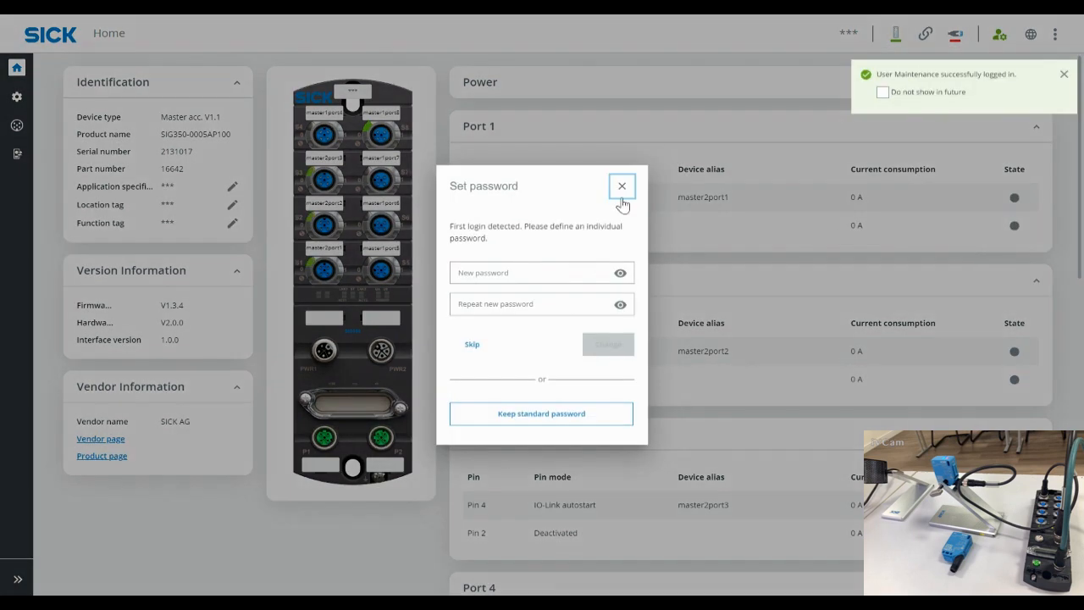
Step: Skip defining an individual password and dismiss the login success notice
left_click(472, 349)
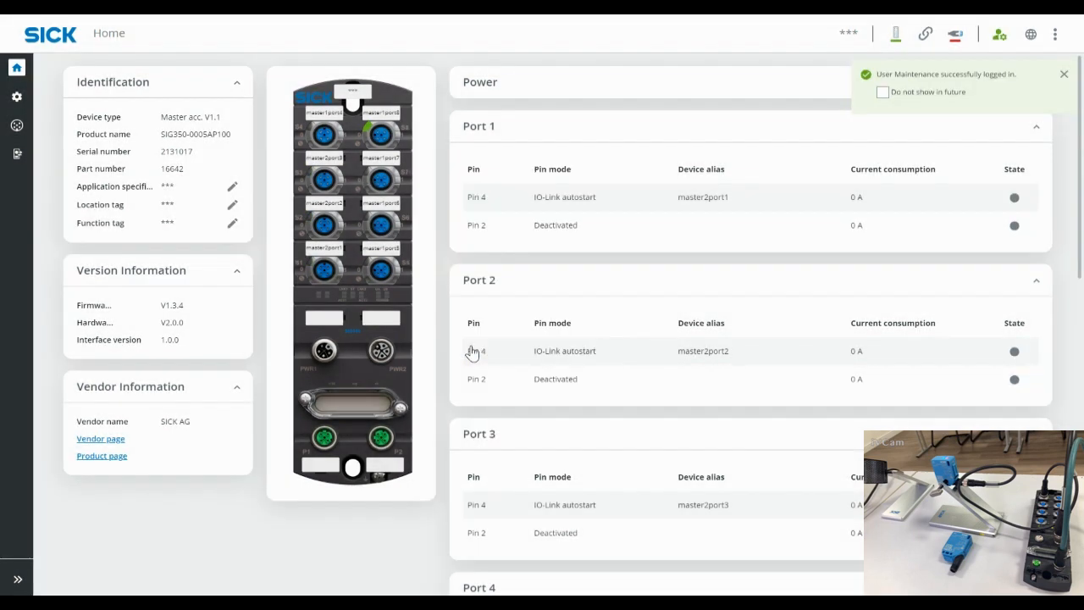
left_click(1065, 75)
left_click(1031, 35)
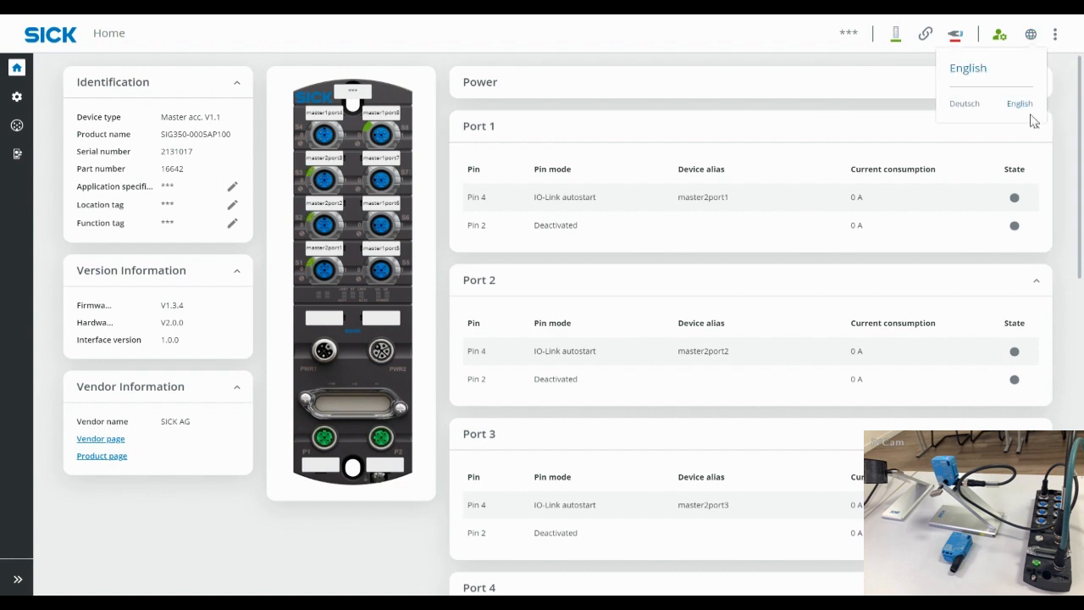
Step: Browse the language and device maintenance menus, then expand Power to show Us 24.1 V / 100 mA
left_click(1055, 35)
left_click(1055, 35)
left_click(1054, 61)
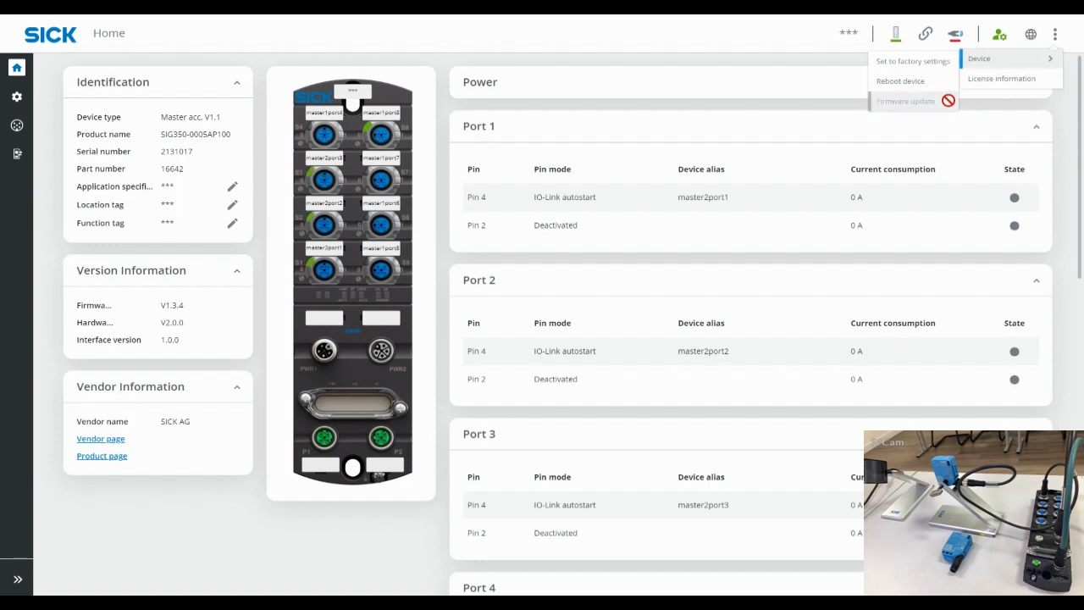
left_click(1056, 112)
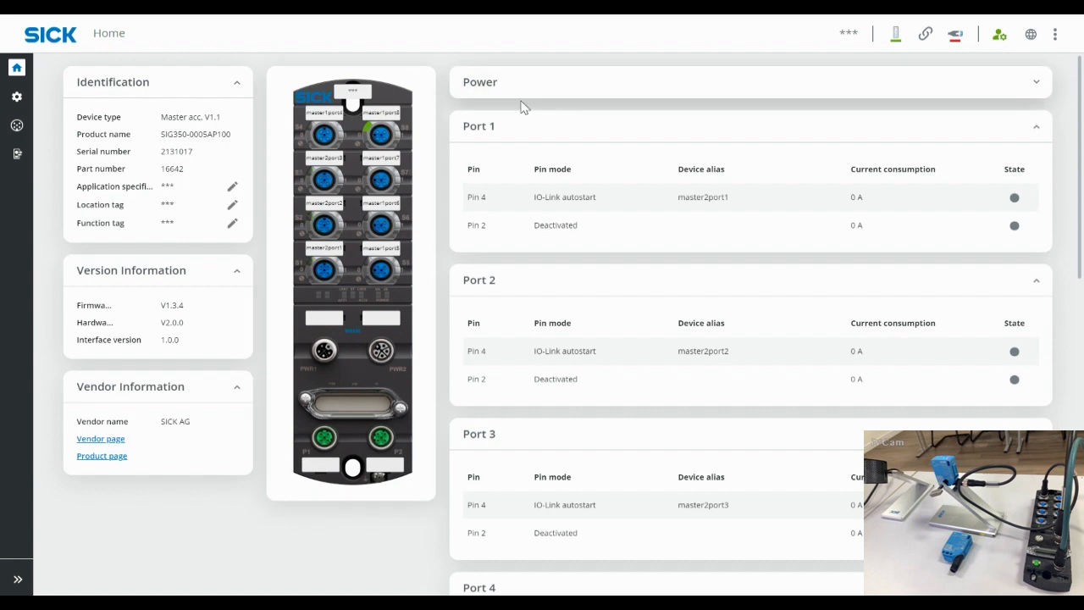
left_click(681, 89)
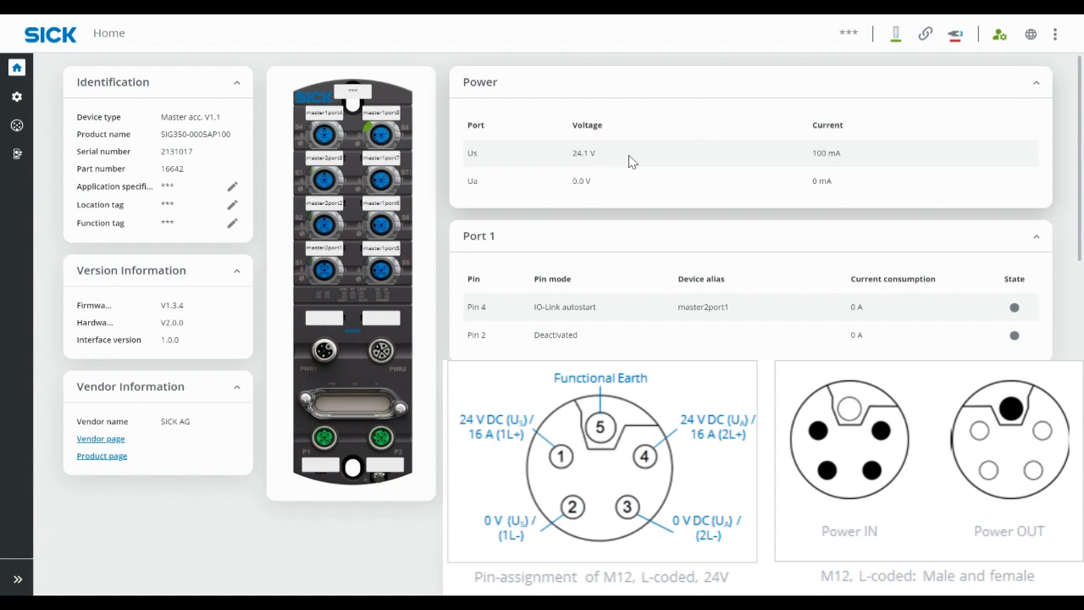
Step: Point out the 24.1 V and 100 mA supply readings, then collapse the Power section
left_click_drag(848, 158, 812, 154)
left_click_drag(600, 161, 569, 158)
left_click(619, 188)
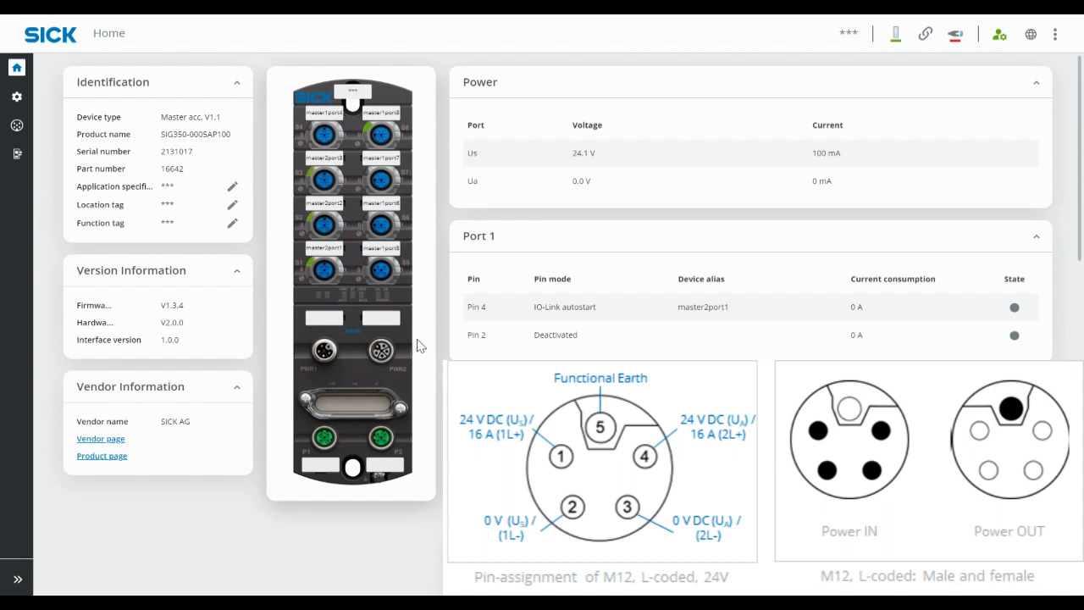
left_click(1041, 90)
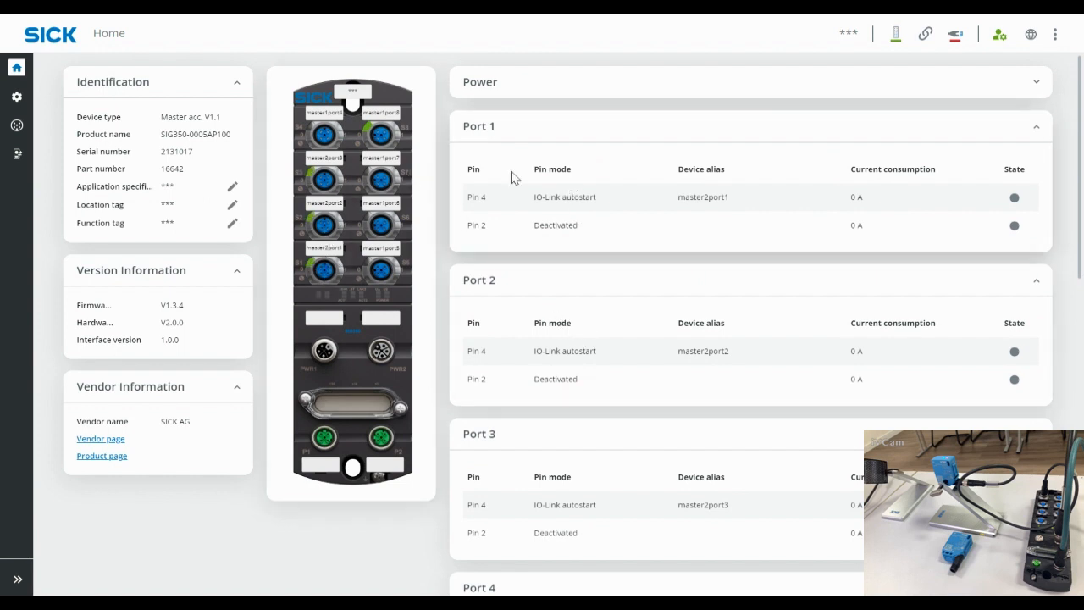
Step: Check Port 1's IO-Link autostart pin mode and scroll through Ports 1–8 and back up
left_click_drag(602, 201, 536, 203)
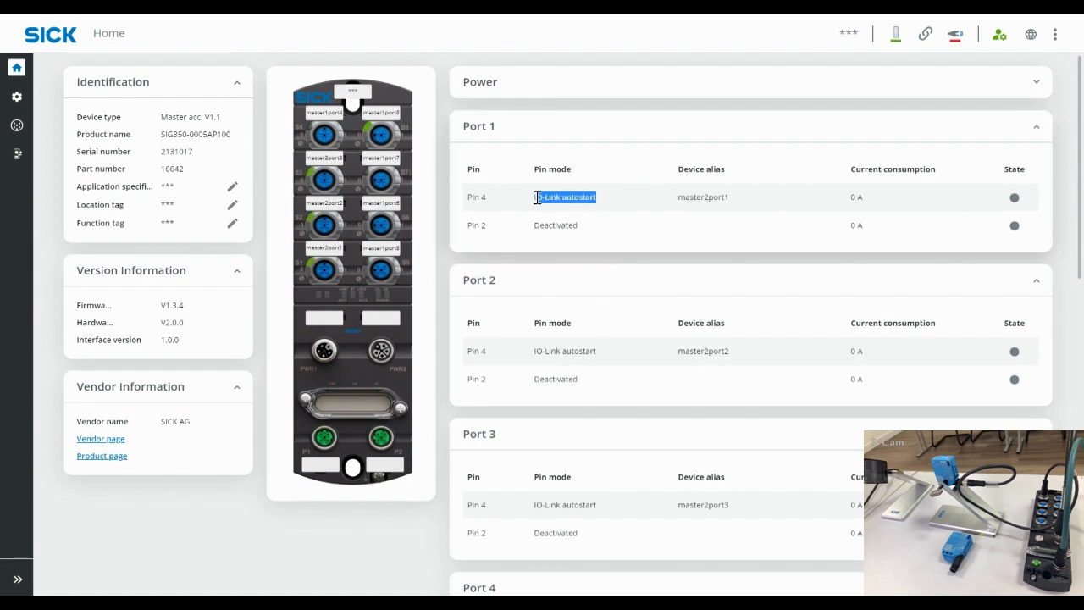
scroll(895, 339, "down", 5)
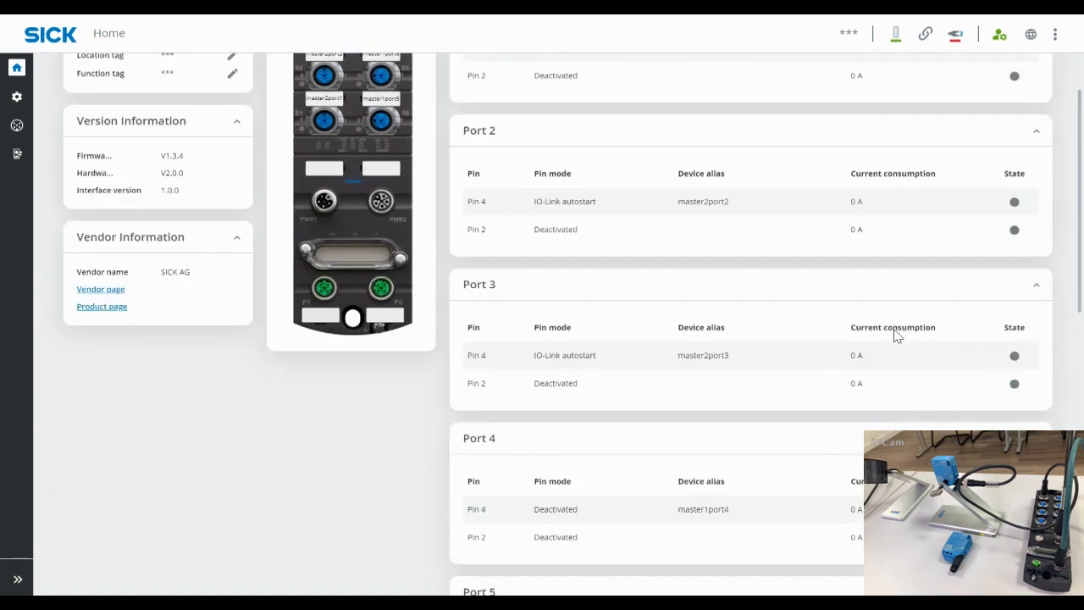
scroll(896, 337, "down", 3)
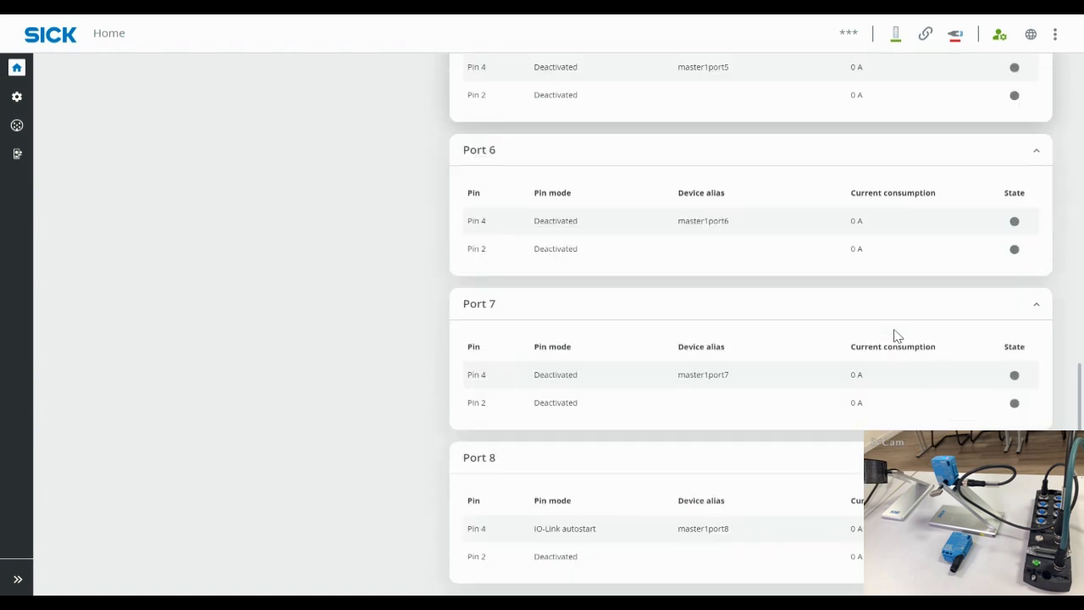
scroll(894, 333, "up", 8)
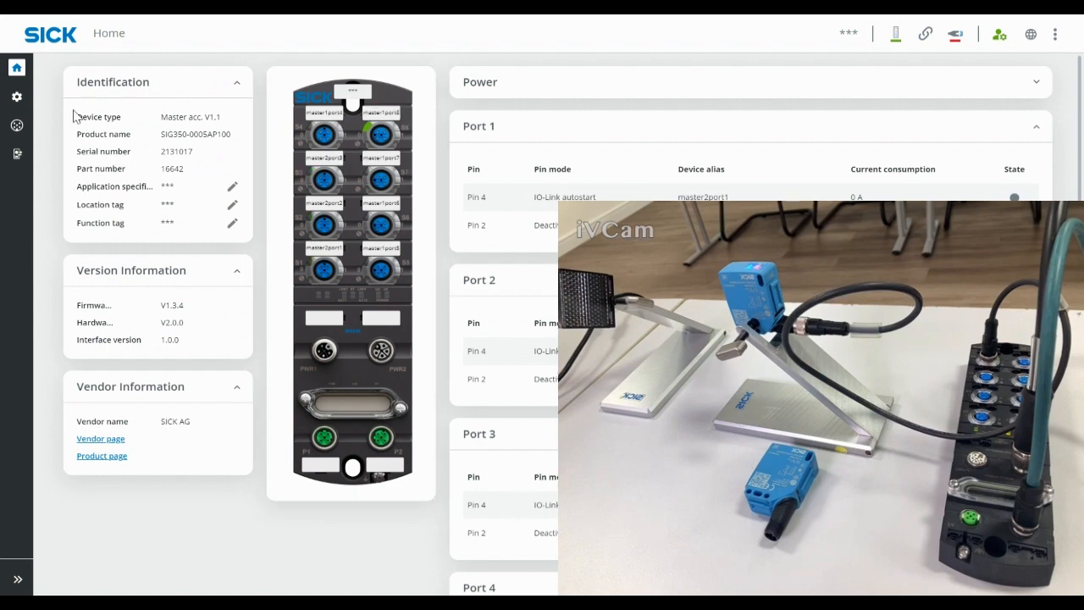
mouse_move(35, 124)
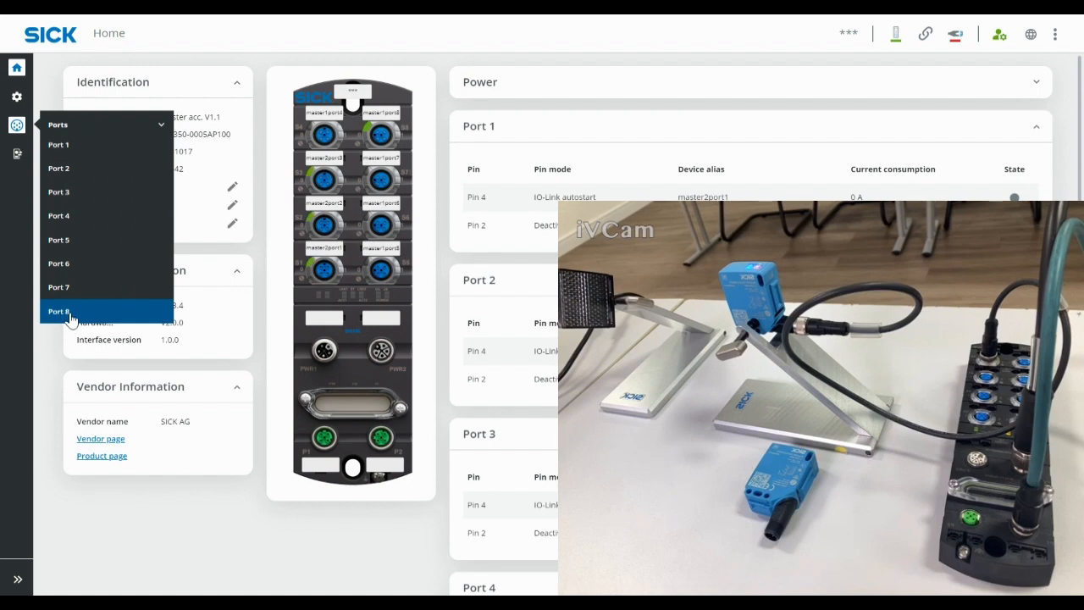
Step: On the Connection options page, toggle Enable Mqtt on and off, leaving it disabled
left_click(17, 96)
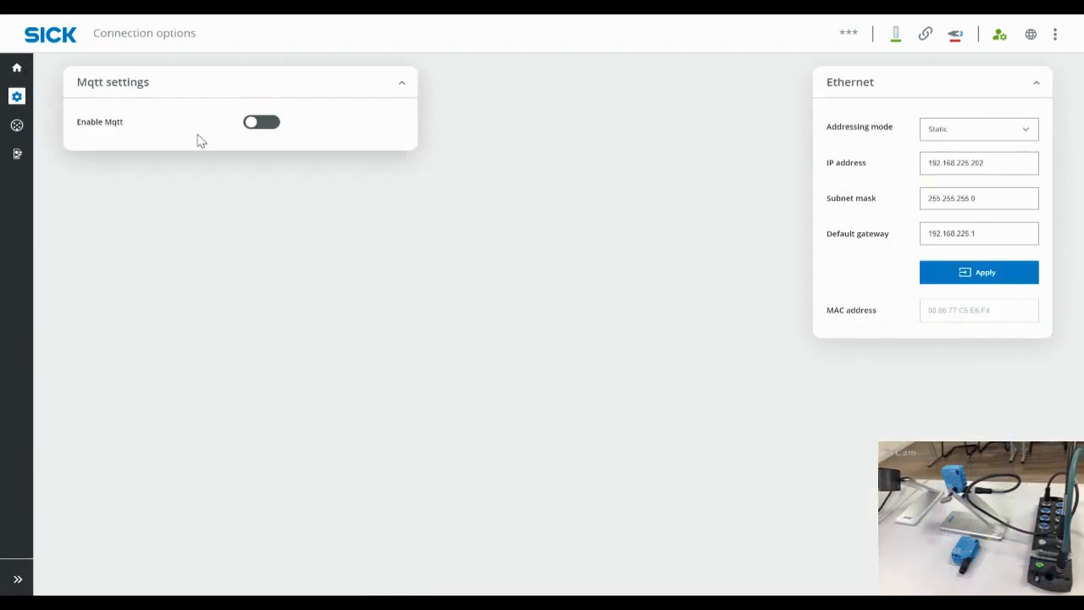
left_click(257, 125)
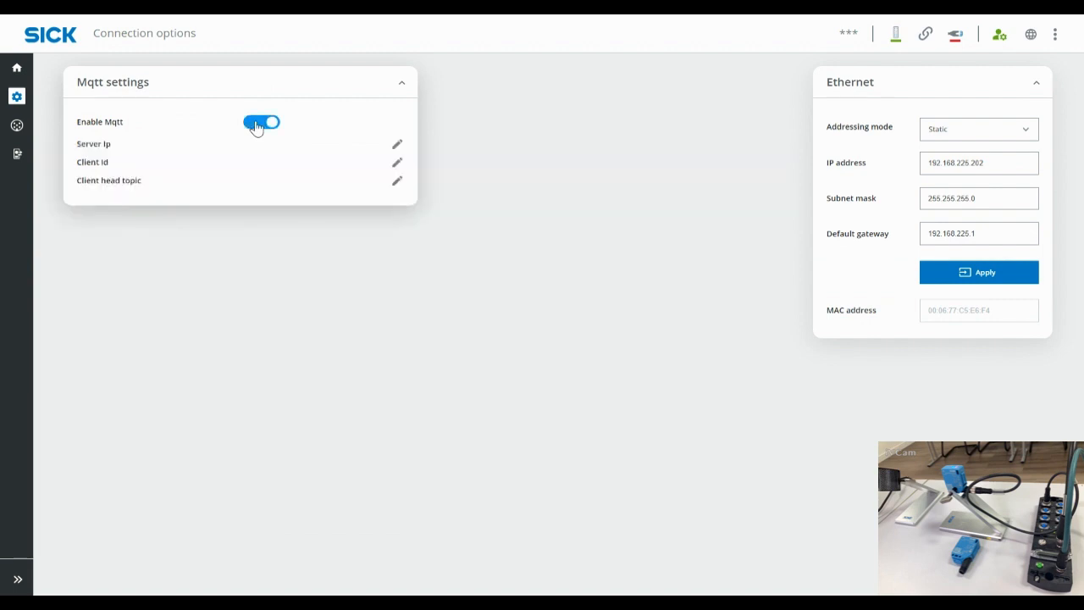
left_click(256, 127)
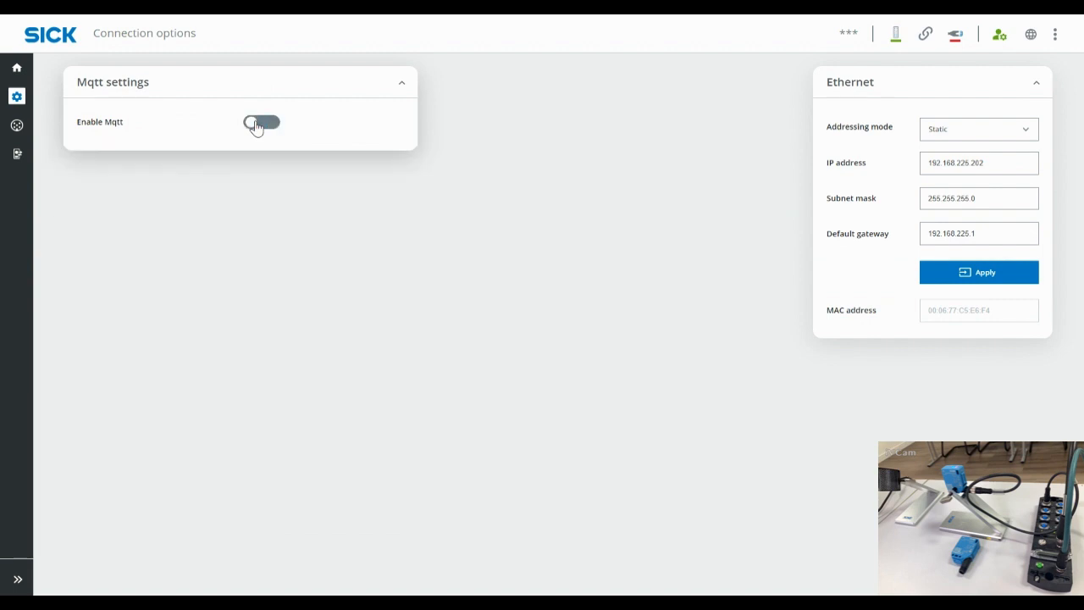
left_click(257, 127)
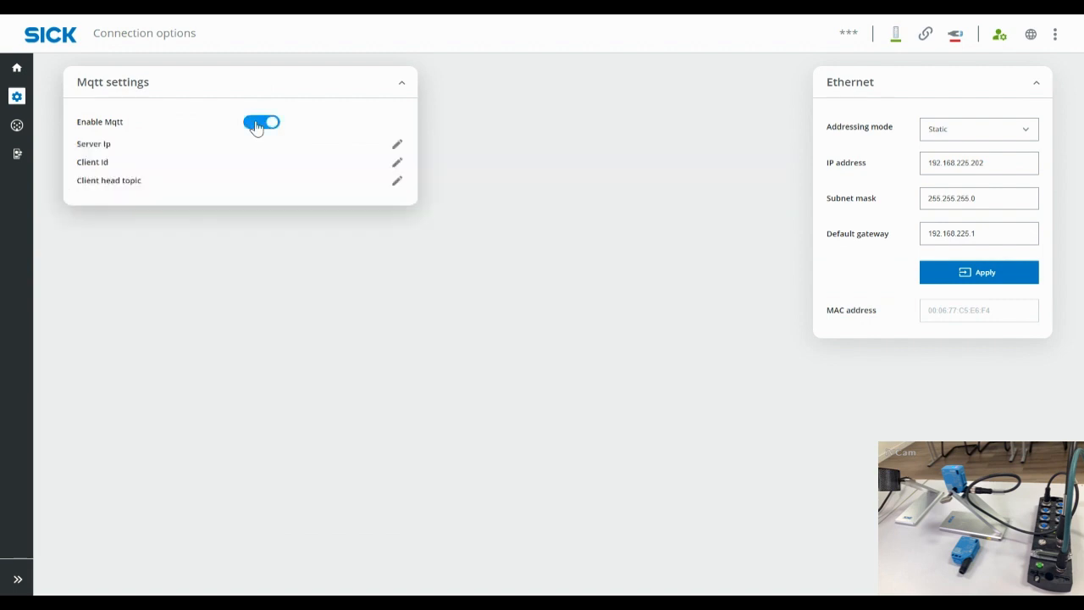
left_click(257, 127)
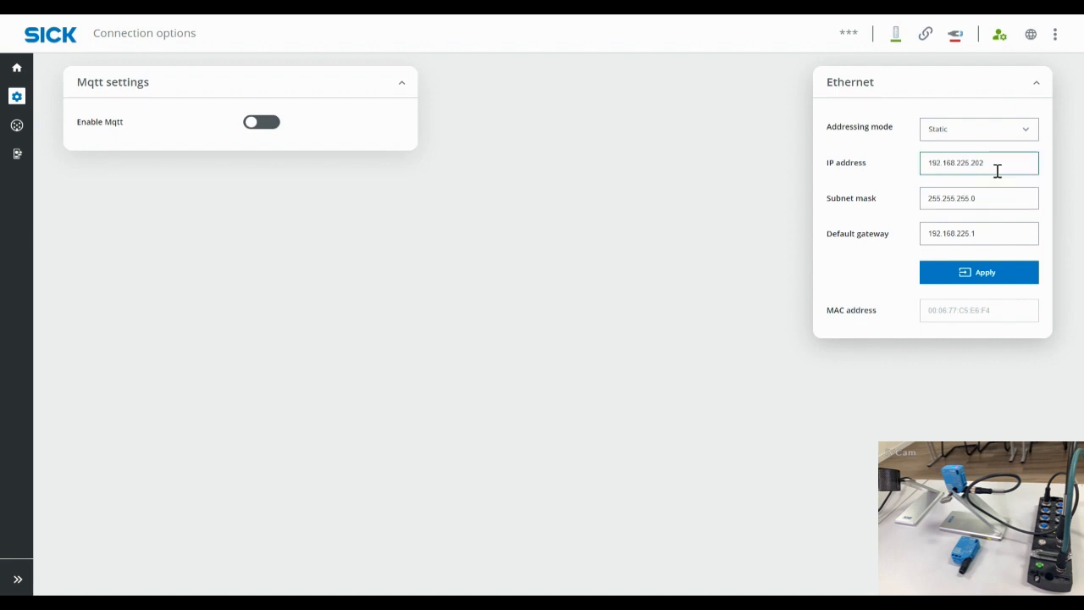
Step: Check IP address 192.168.225.202 and keep Addressing mode on Static
left_click_drag(993, 167, 921, 170)
left_click(1022, 138)
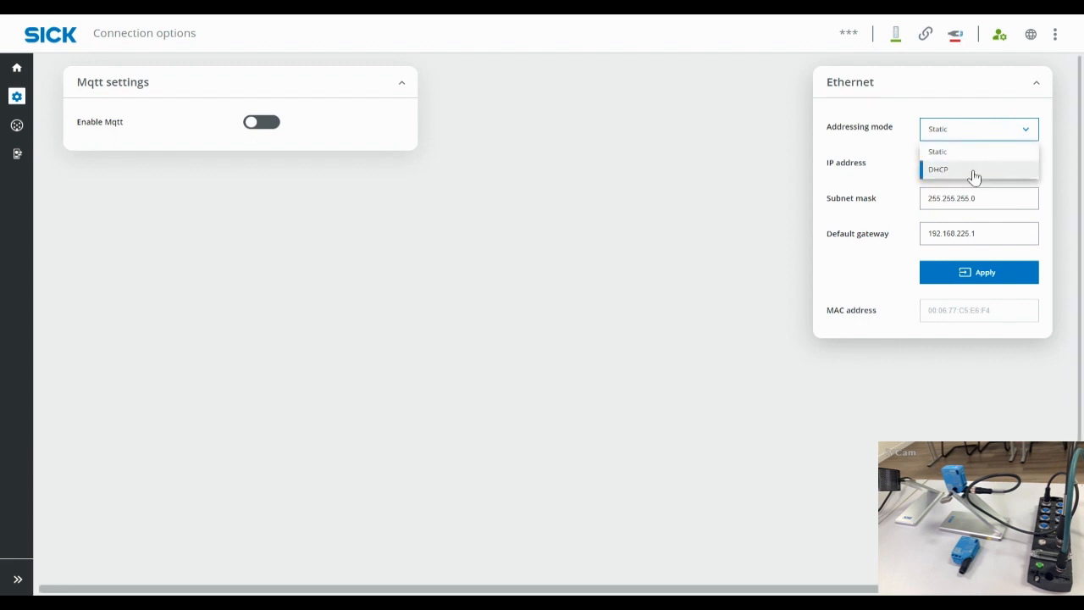
left_click(1057, 162)
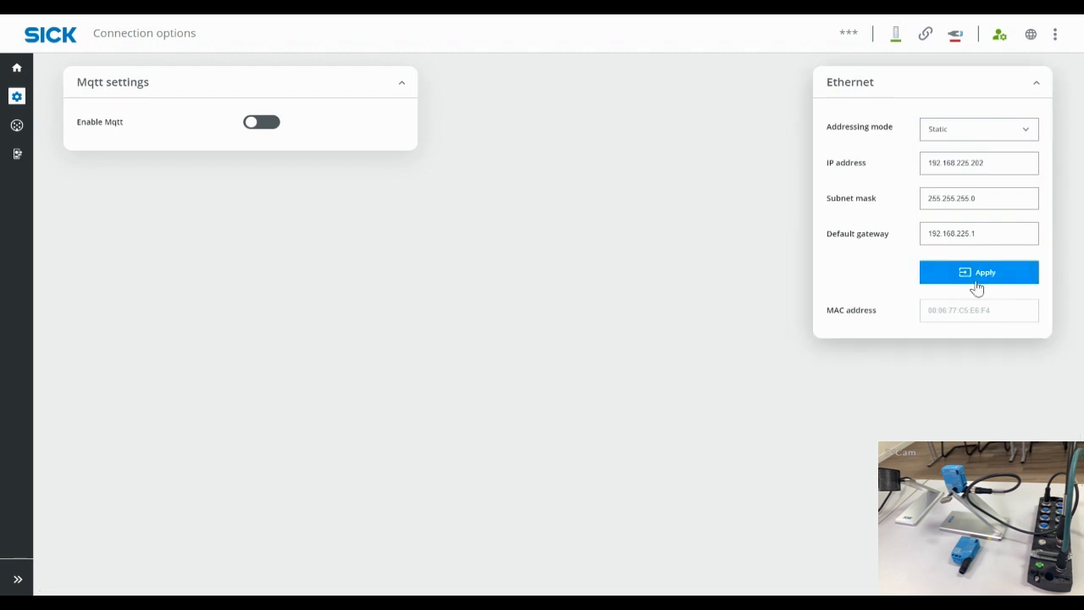
left_click(1033, 203)
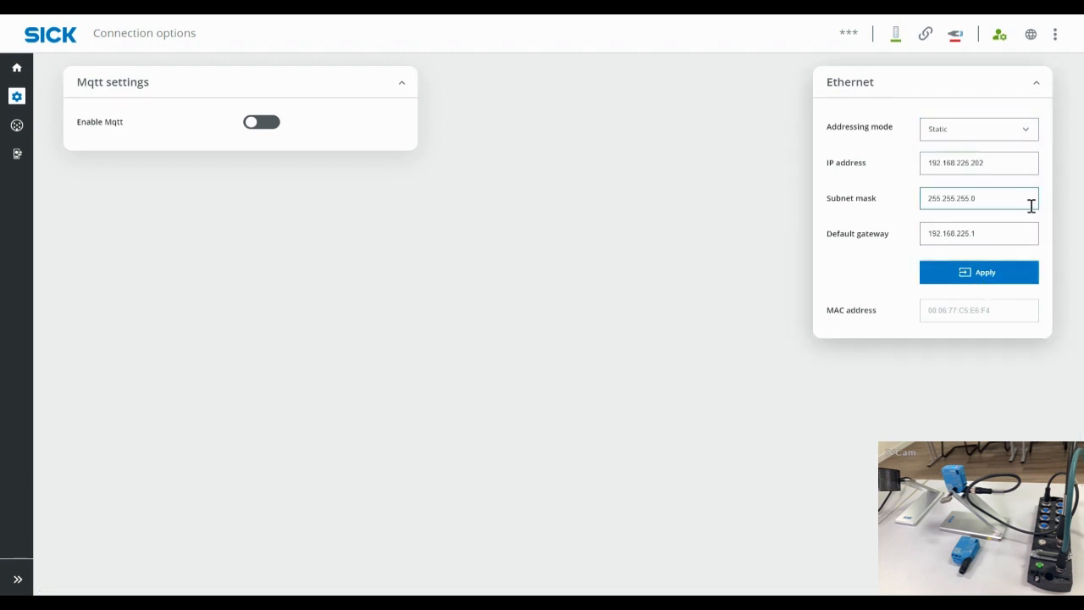
left_click(1001, 163)
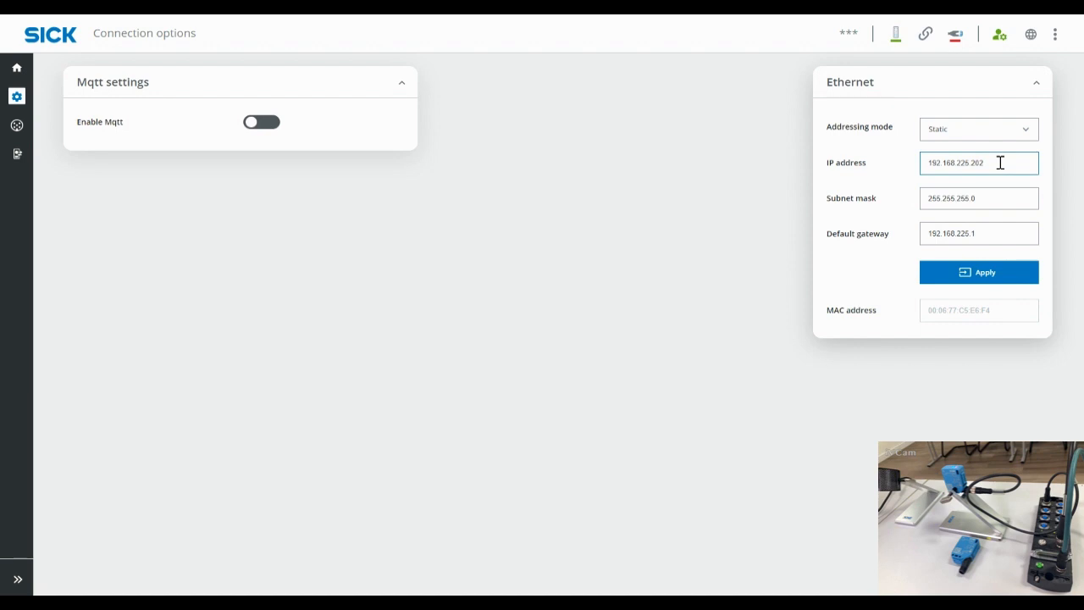
mouse_move(17, 124)
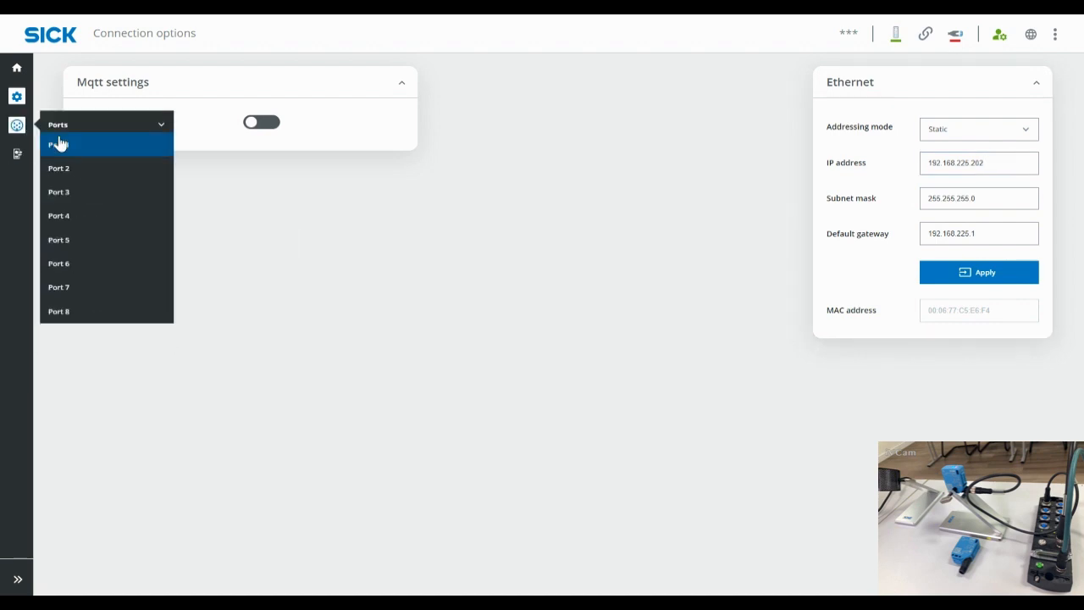
Step: Open Port 8 and try Deactivate, IO-Link manual and autostart, ending with Pin 4 on Digital in
left_click(77, 310)
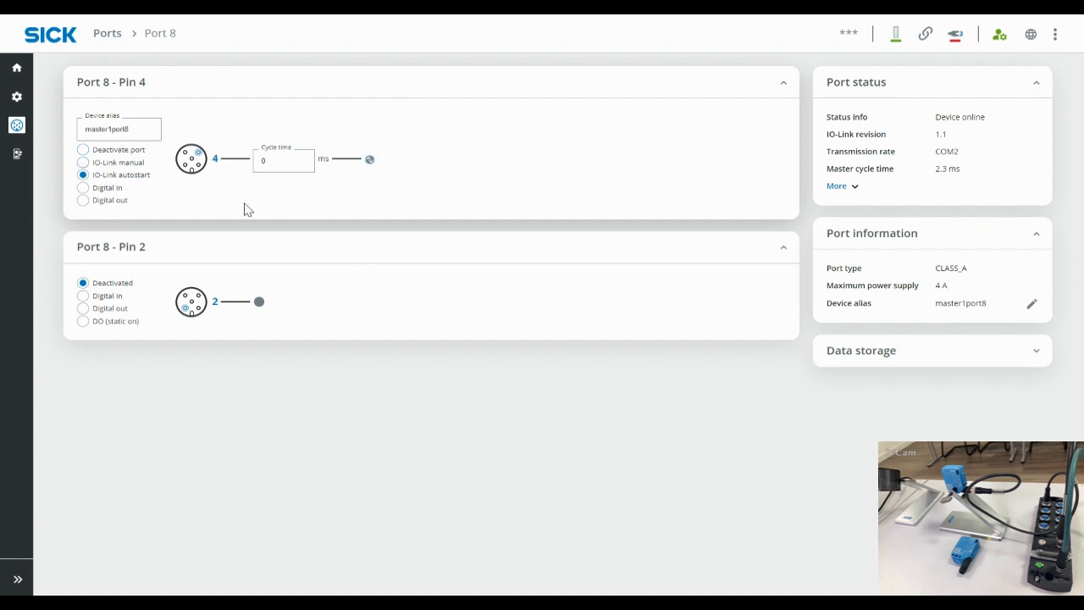
left_click(138, 149)
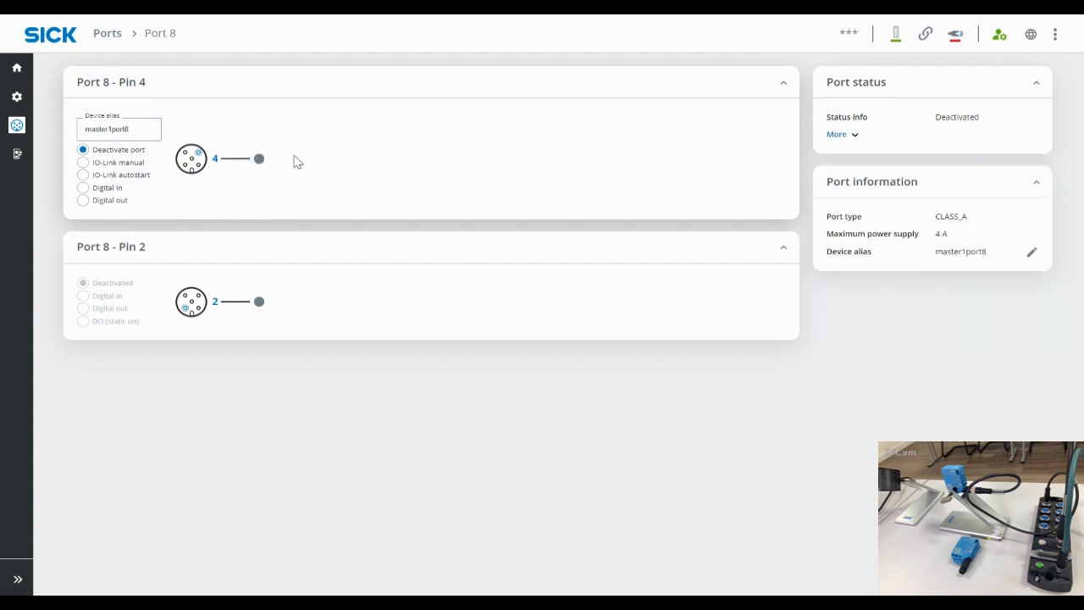
left_click(131, 164)
left_click(140, 176)
left_click(115, 188)
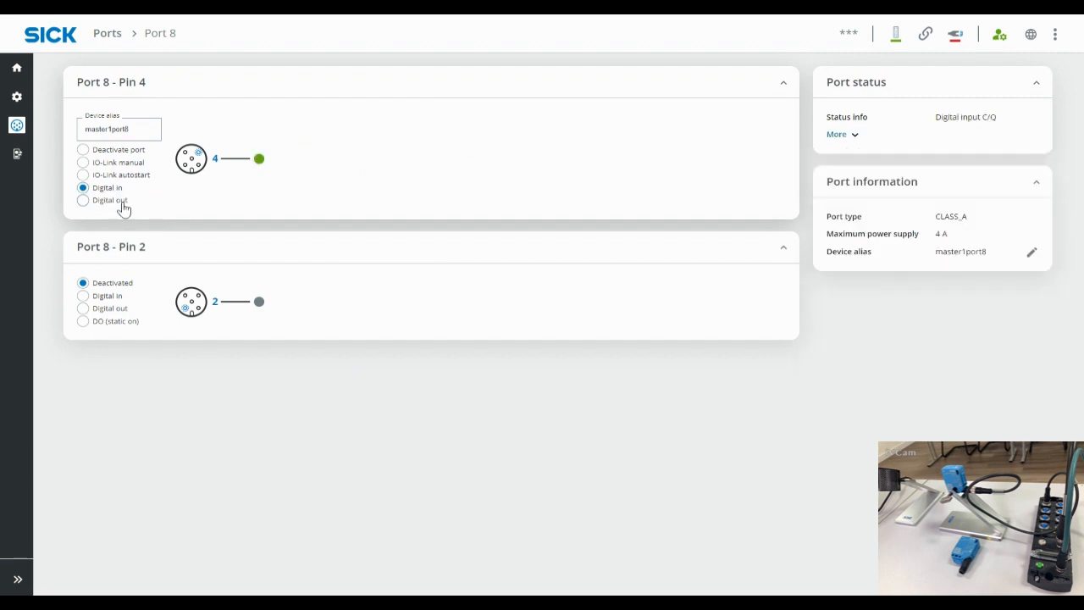
left_click(115, 189)
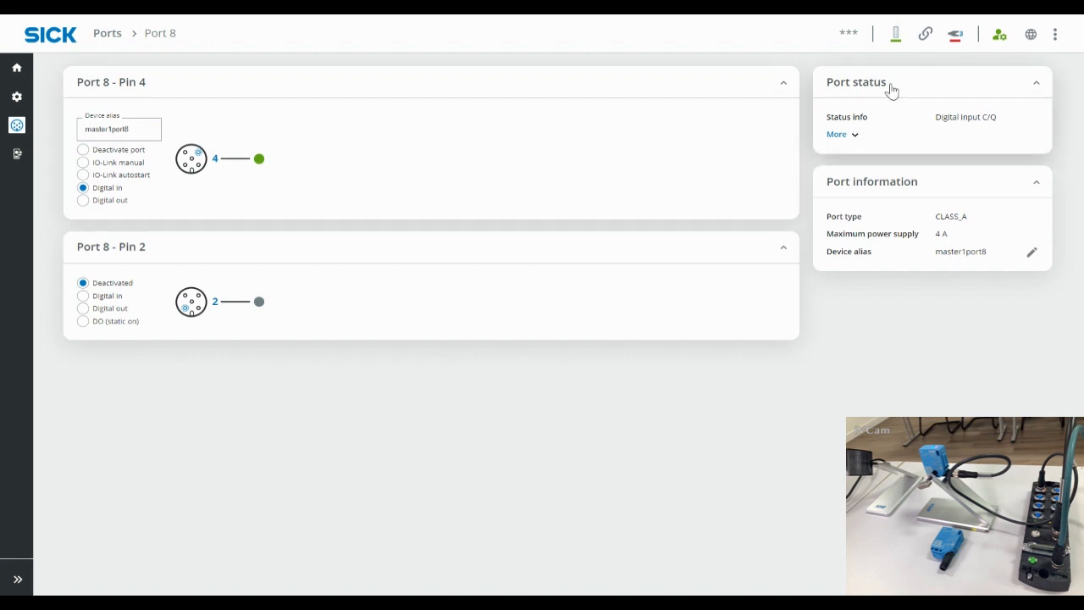
Step: Show Port 8's per-pin readings, noting Pin 1 at 24.19 V with diagnosis OK, then collapse Port status
left_click(847, 136)
left_click_drag(964, 152, 938, 152)
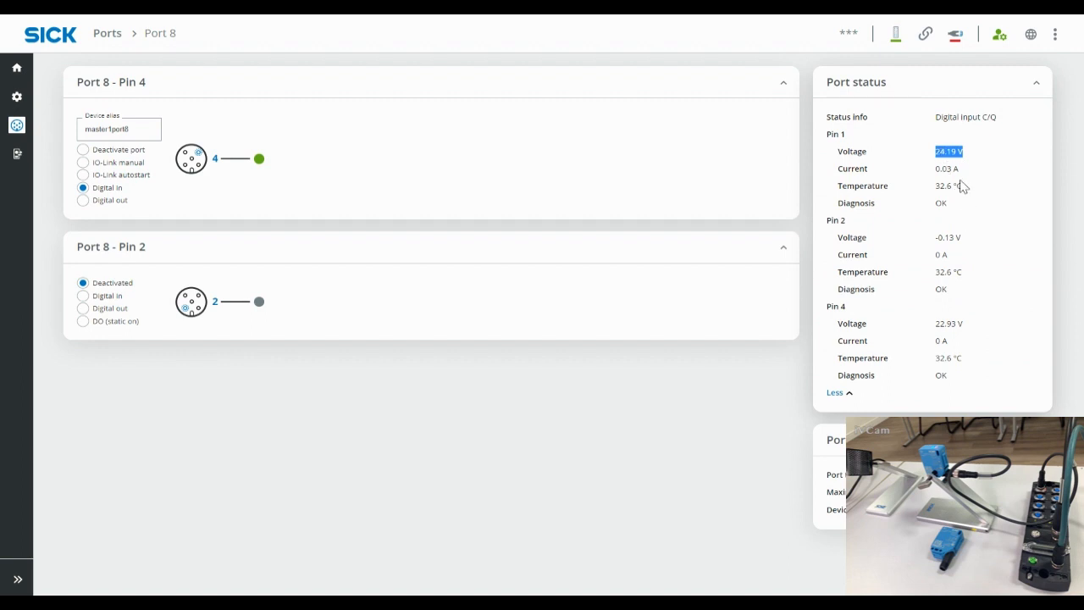
left_click_drag(965, 187, 936, 188)
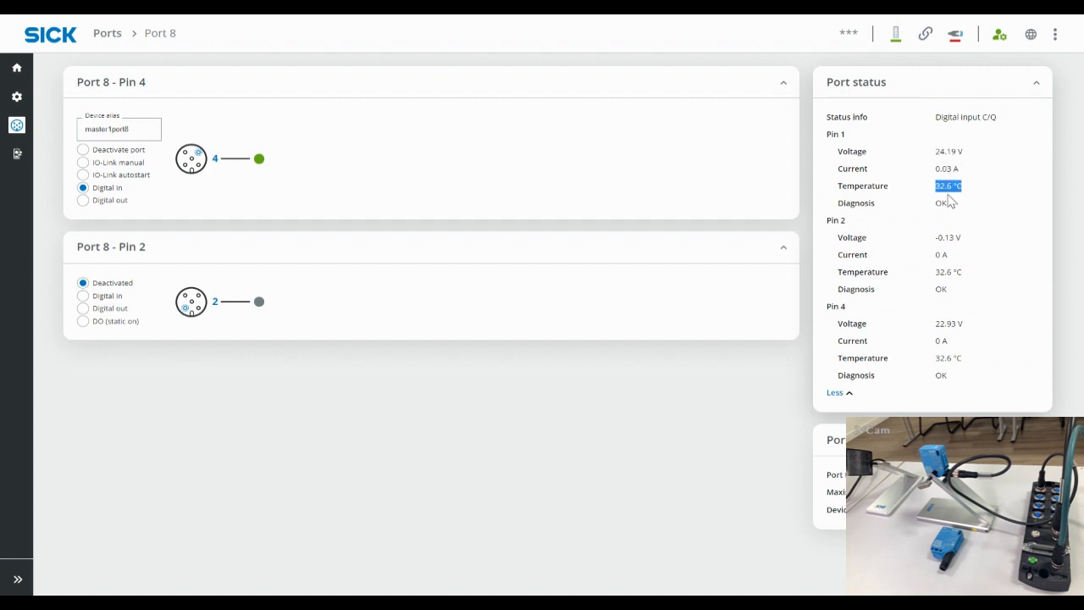
double_click(940, 205)
left_click_drag(966, 240, 934, 244)
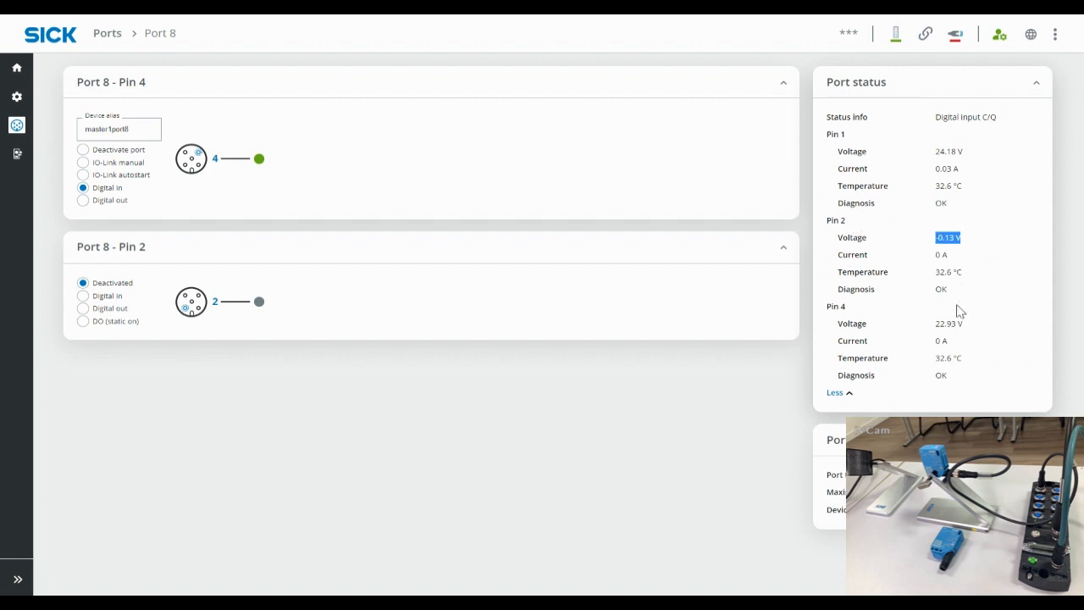
left_click_drag(961, 325, 938, 324)
left_click(1037, 87)
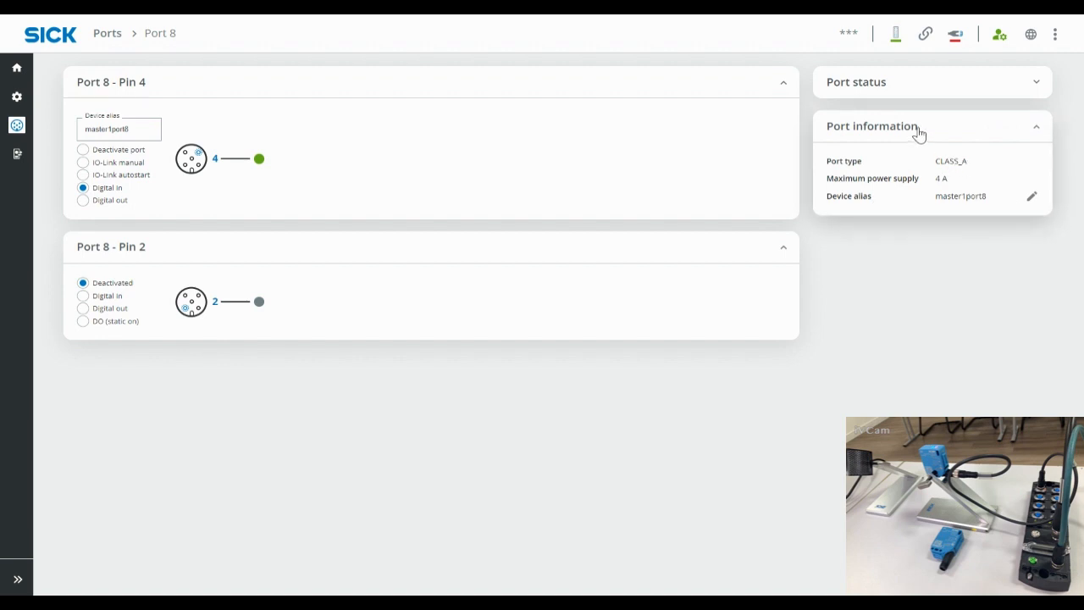
double_click(964, 160)
left_click_drag(954, 180, 935, 188)
left_click_drag(987, 201, 934, 197)
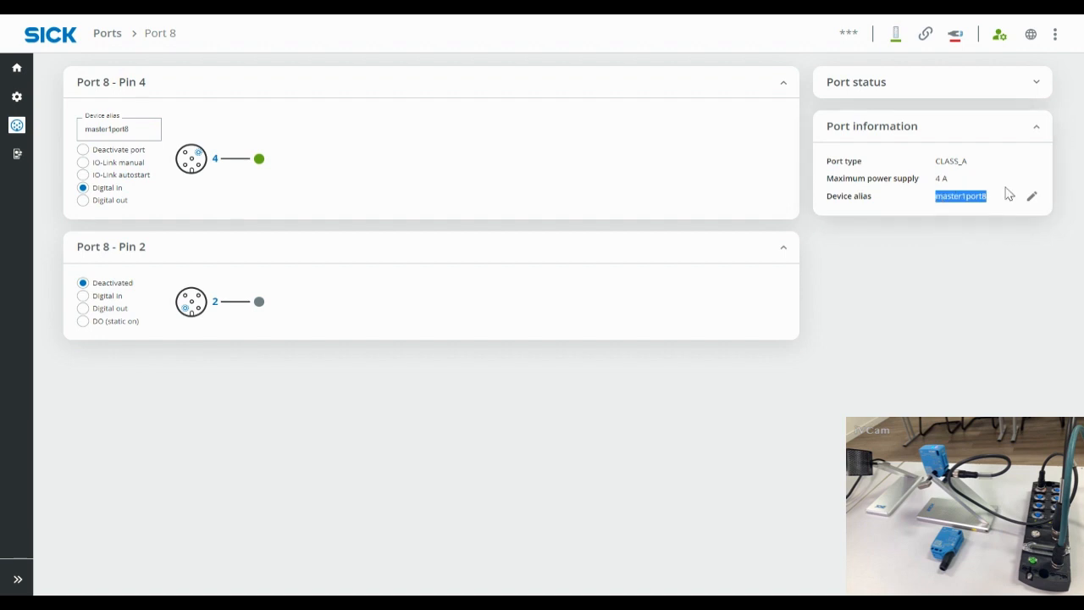
left_click_drag(873, 197, 828, 197)
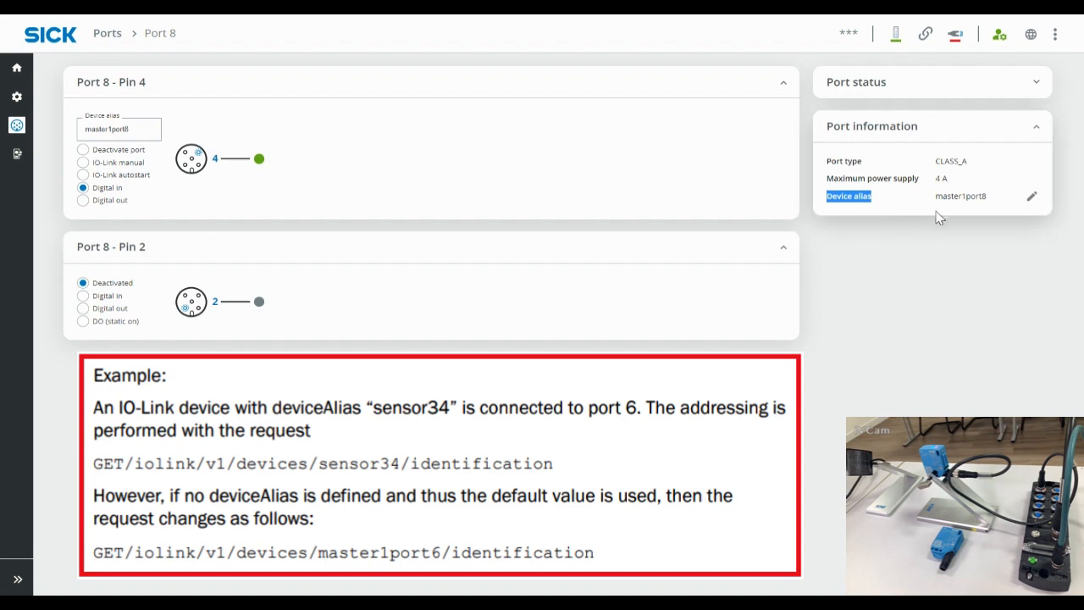
left_click_drag(987, 198, 935, 198)
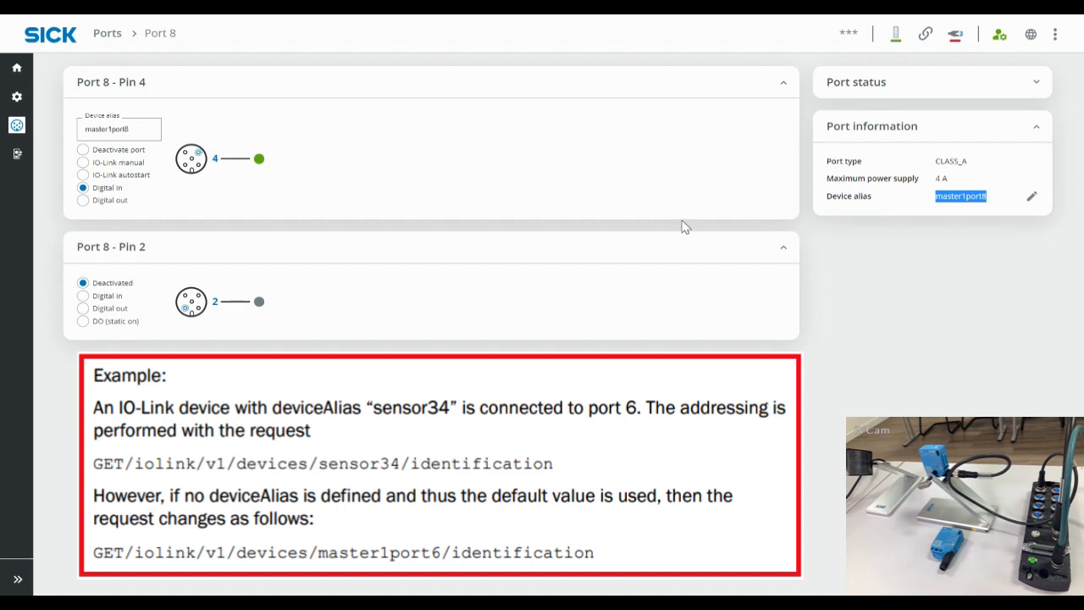
left_click(148, 128)
left_click_drag(69, 128, 141, 131)
Step: Visit the Device at port 8 page, then return to Port 8 and set Pin 4 to IO-Link autostart
left_click(247, 135)
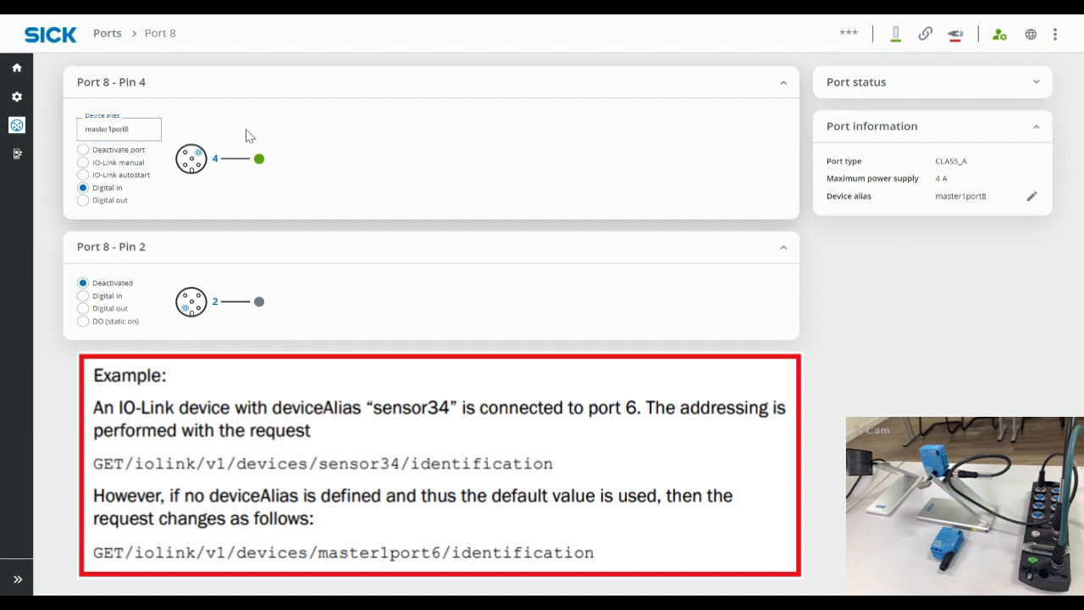
mouse_move(25, 161)
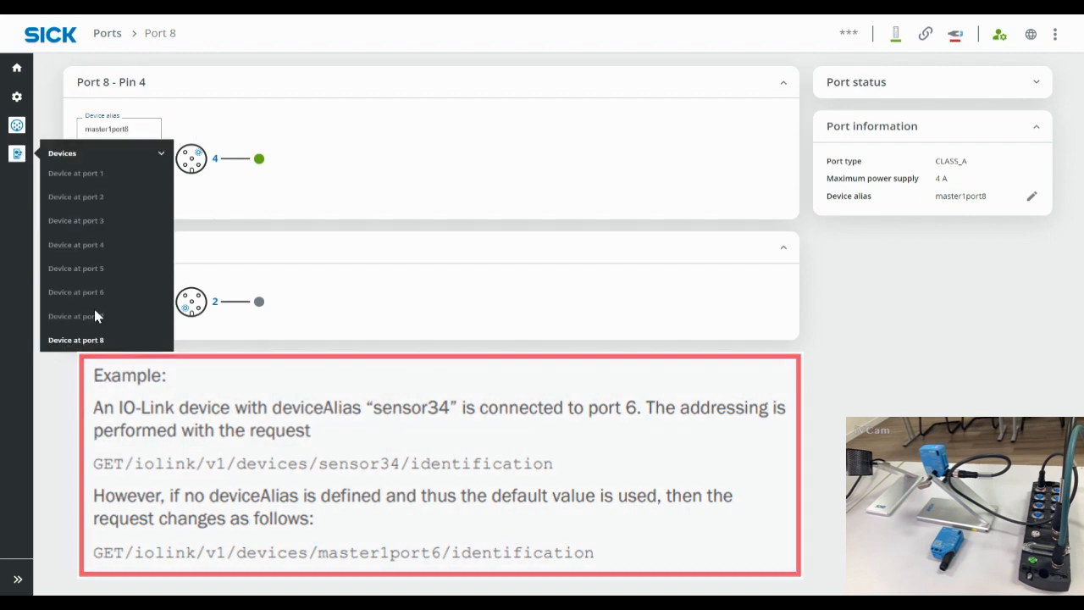
left_click(88, 342)
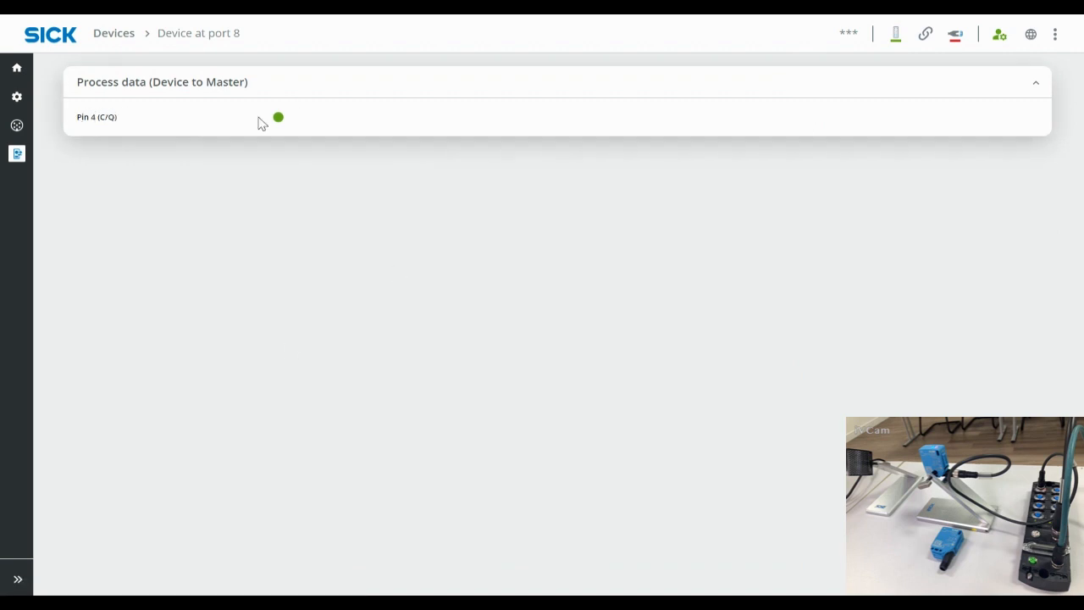
mouse_move(17, 127)
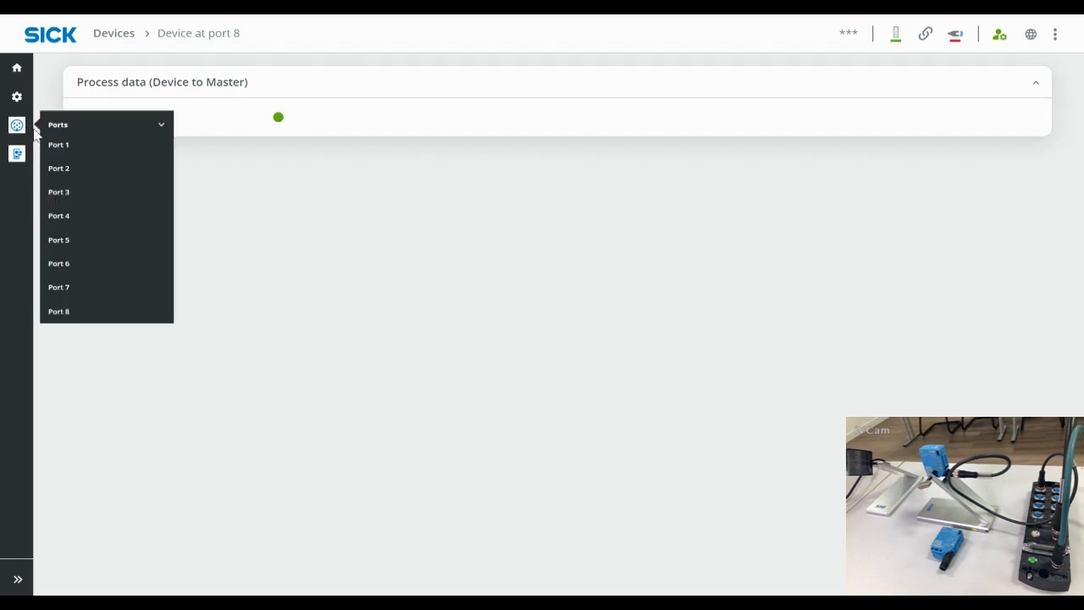
left_click(102, 316)
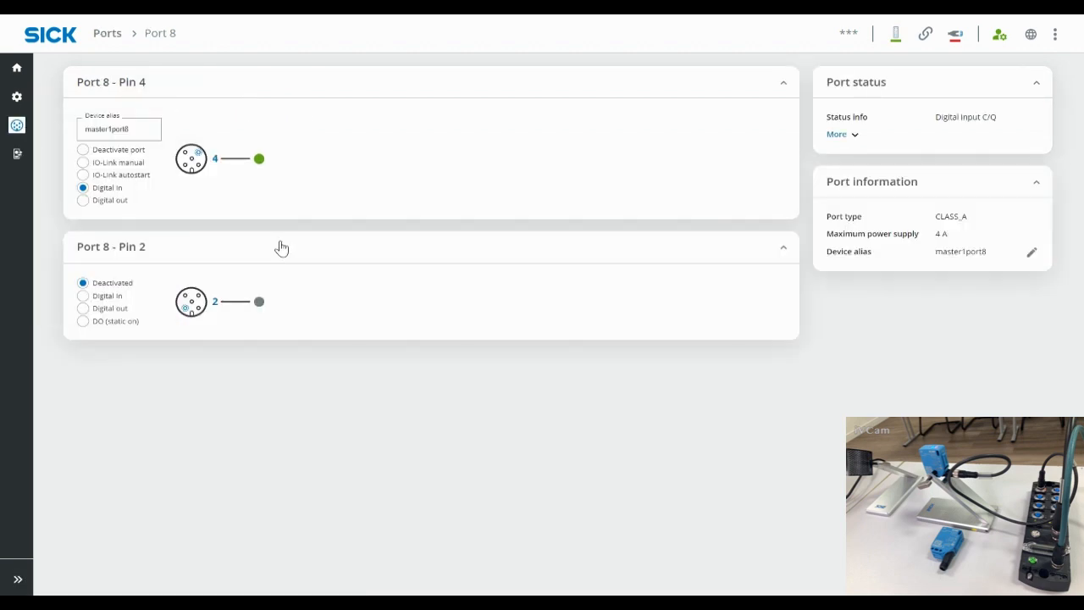
left_click(135, 175)
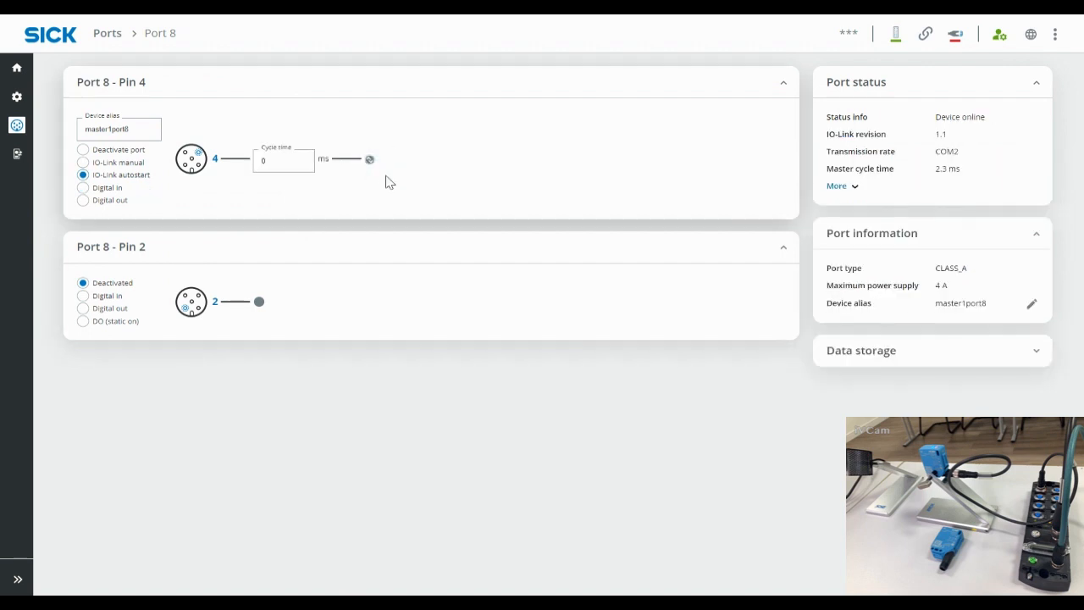
Step: Open the port 8 device page and point out the WLA16P product name and device id 8388972
mouse_move(36, 162)
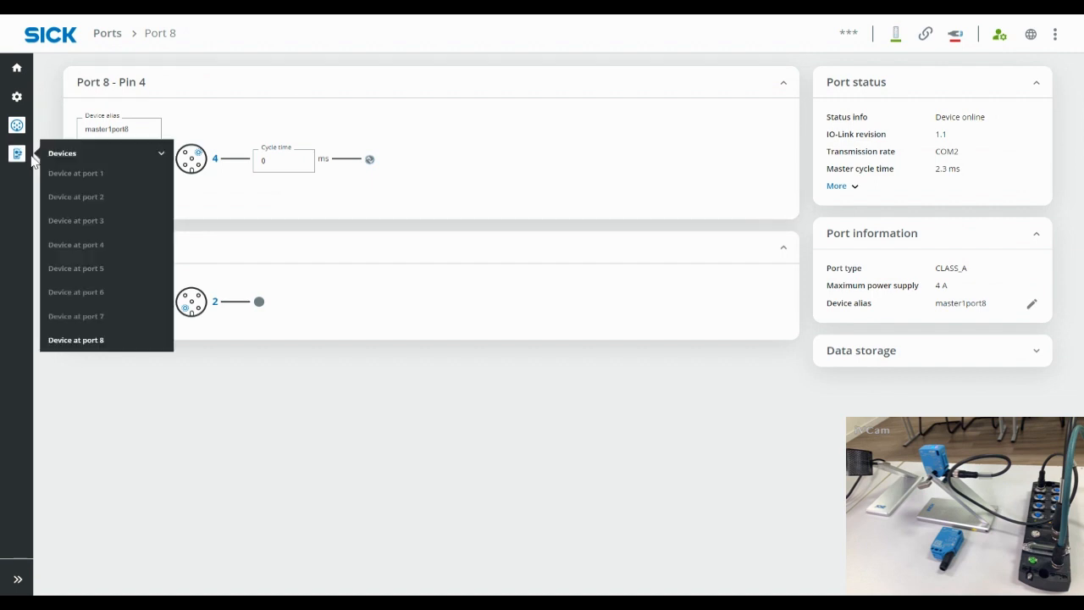
left_click(100, 341)
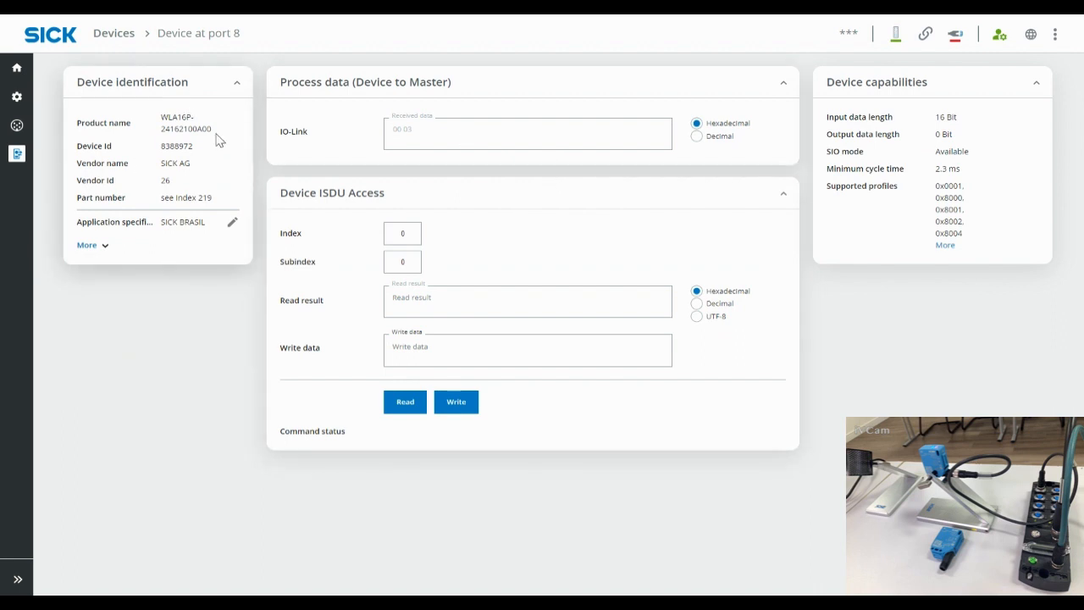
left_click_drag(215, 137, 160, 118)
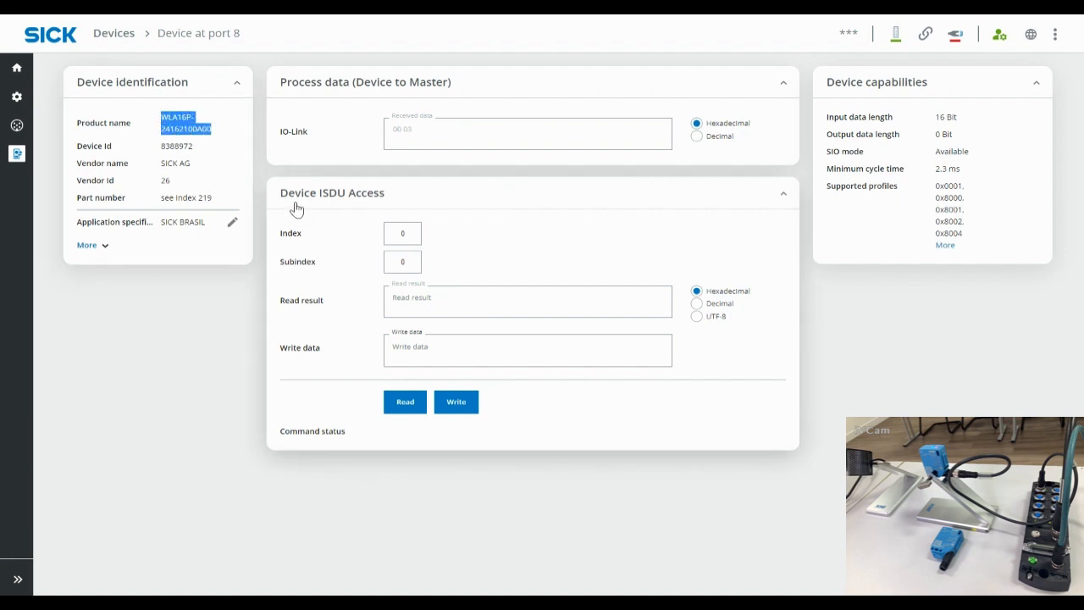
left_click_drag(194, 147, 167, 150)
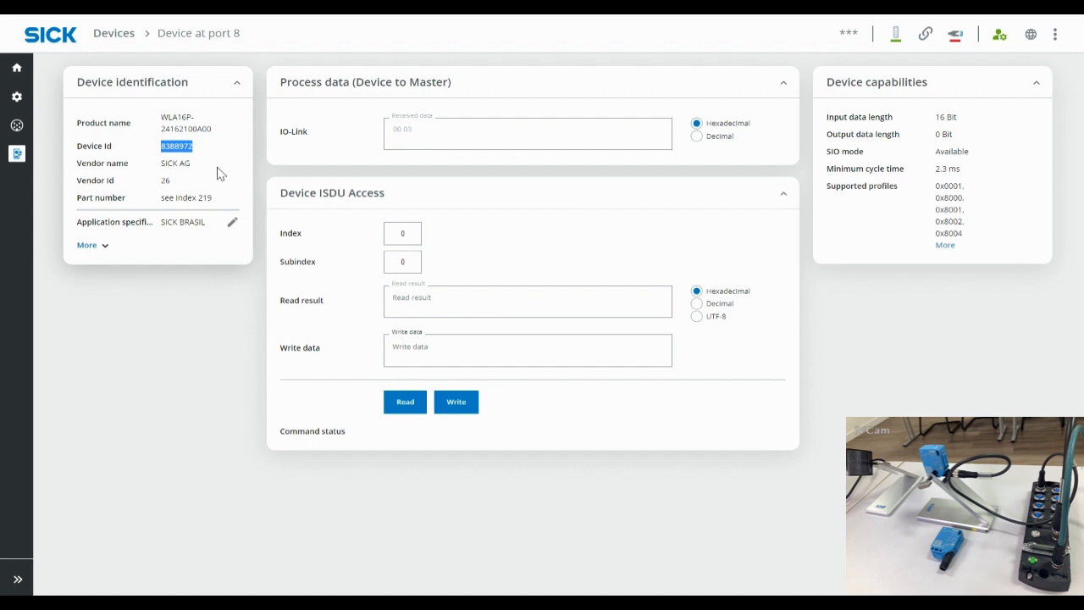
left_click(219, 135)
left_click_drag(212, 129, 160, 148)
Step: Expand device identification, point out the SICK BRASIL tag, and select the 00:03 Received data field
left_click(196, 168)
left_click(99, 248)
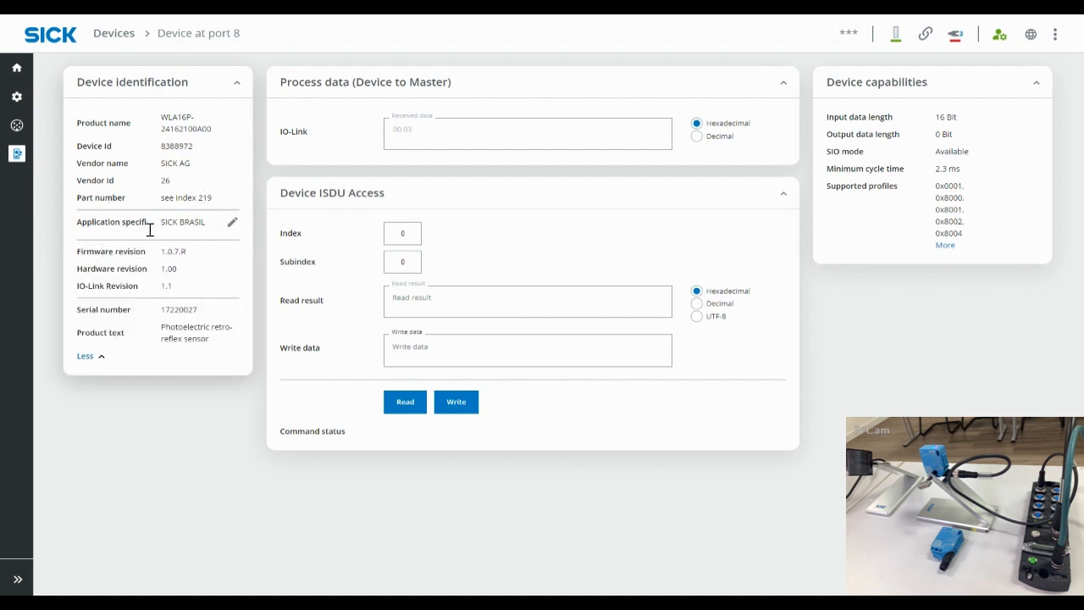
left_click_drag(82, 222, 160, 224)
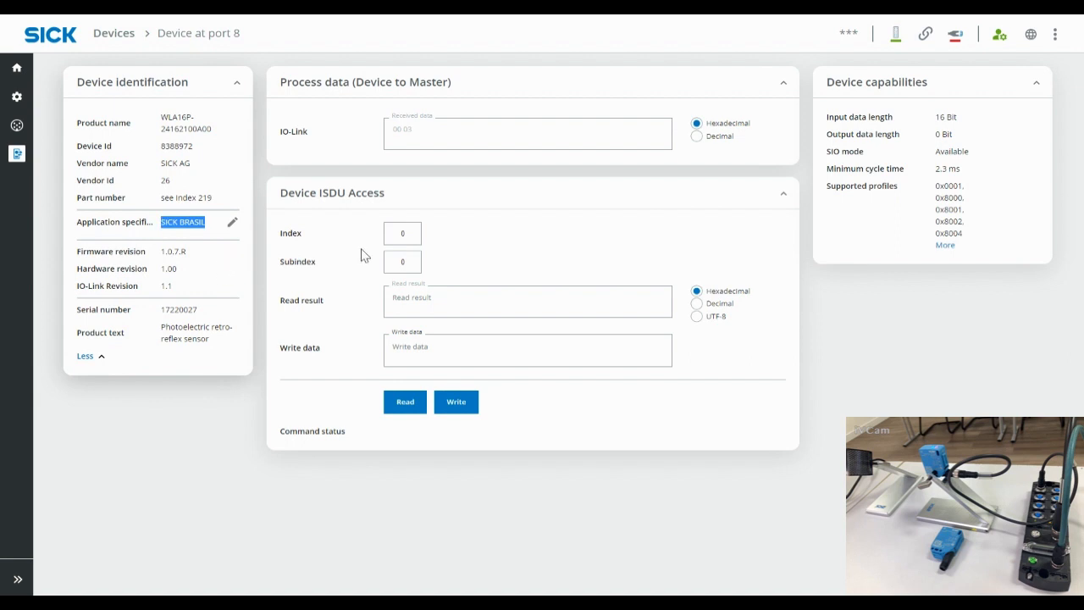
left_click(434, 129)
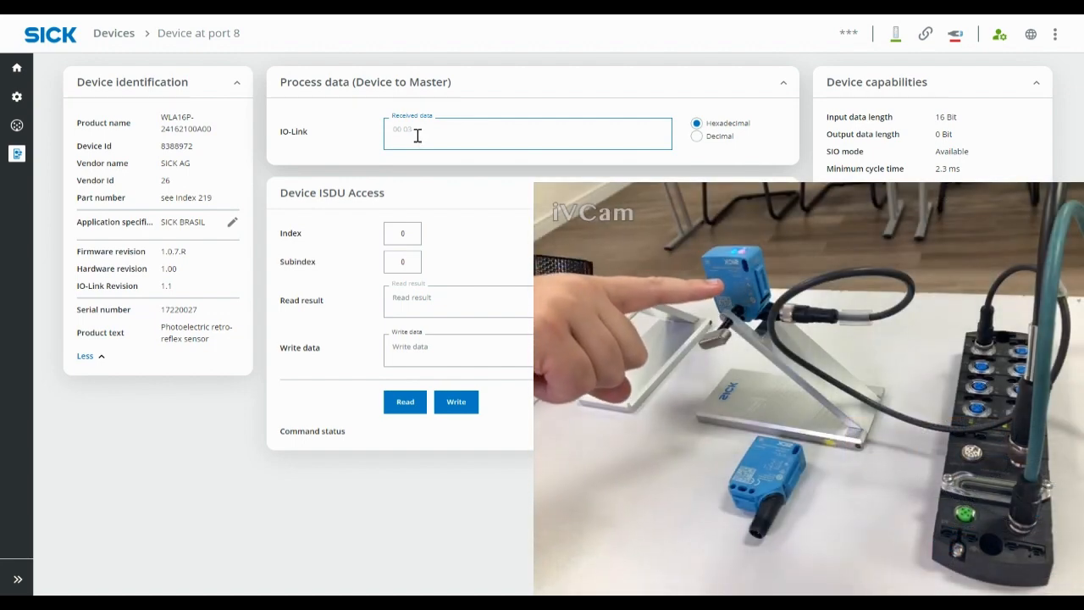
triple_click(421, 132)
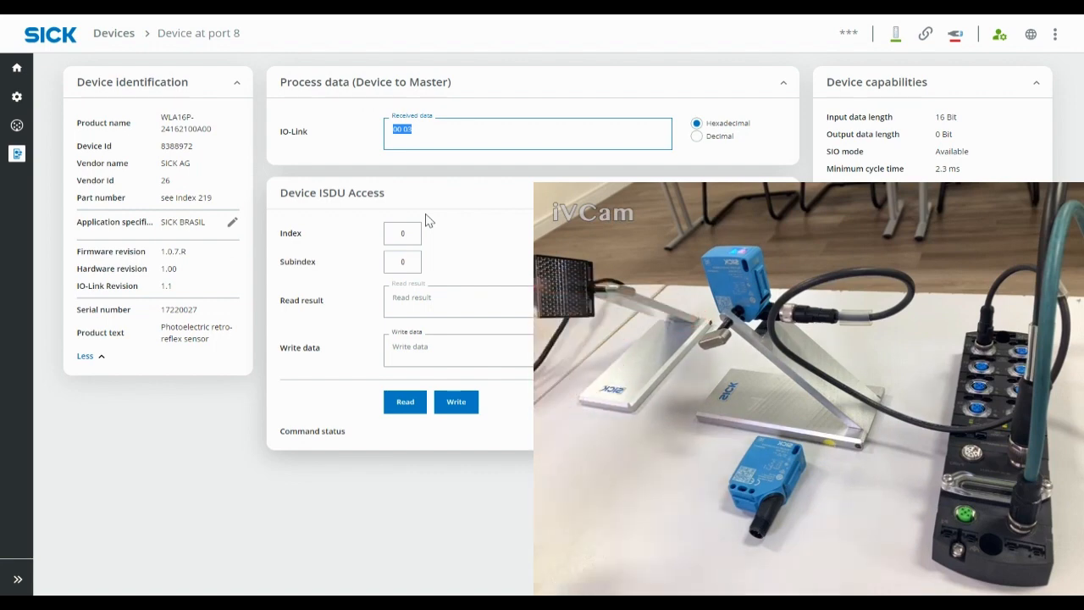
left_click(415, 132)
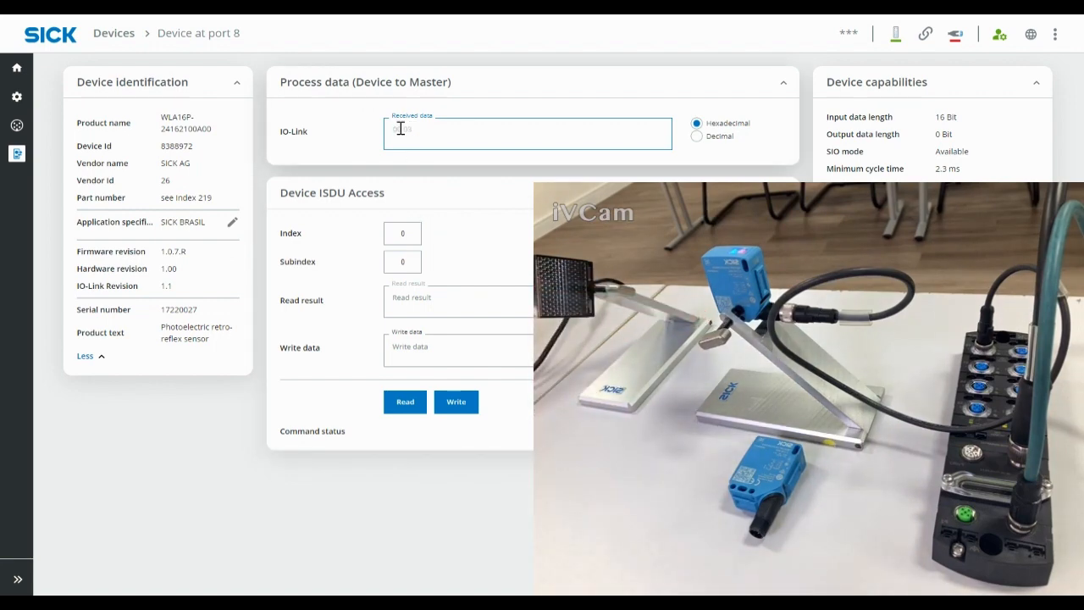
double_click(406, 128)
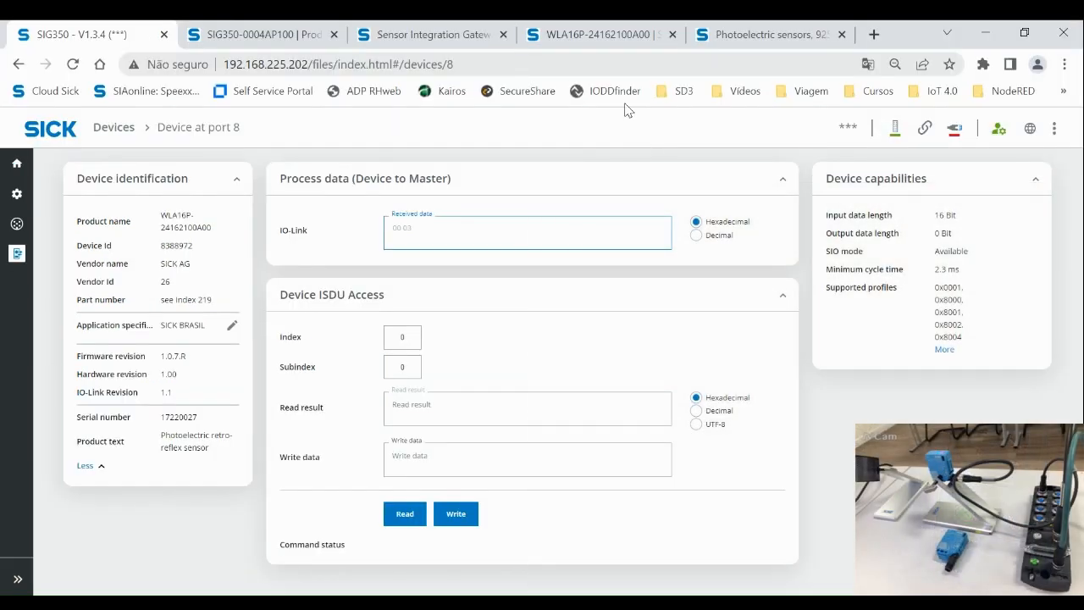
Step: Point out the WLA16 A00 model name on the IODD datasheet PDF
left_click(758, 34)
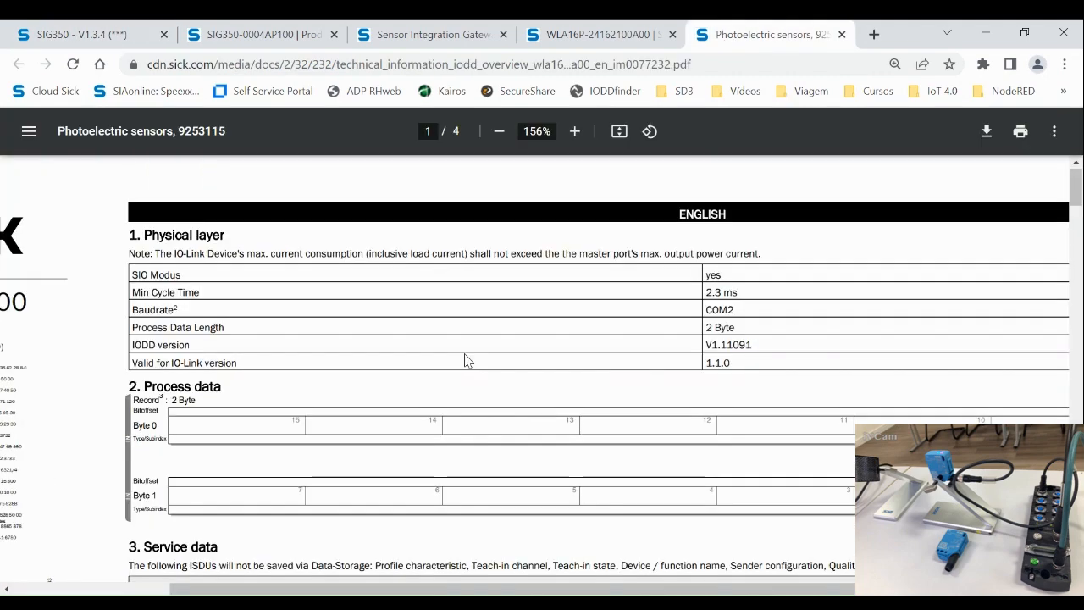
scroll(468, 361, "up", 1)
left_click(277, 593)
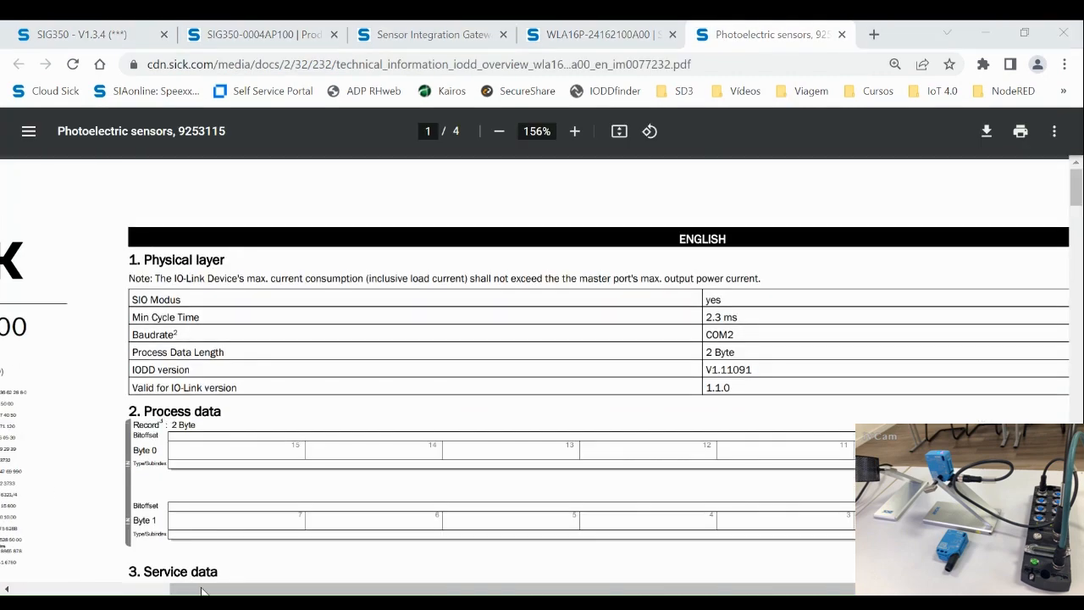
left_click_drag(201, 591, 144, 383)
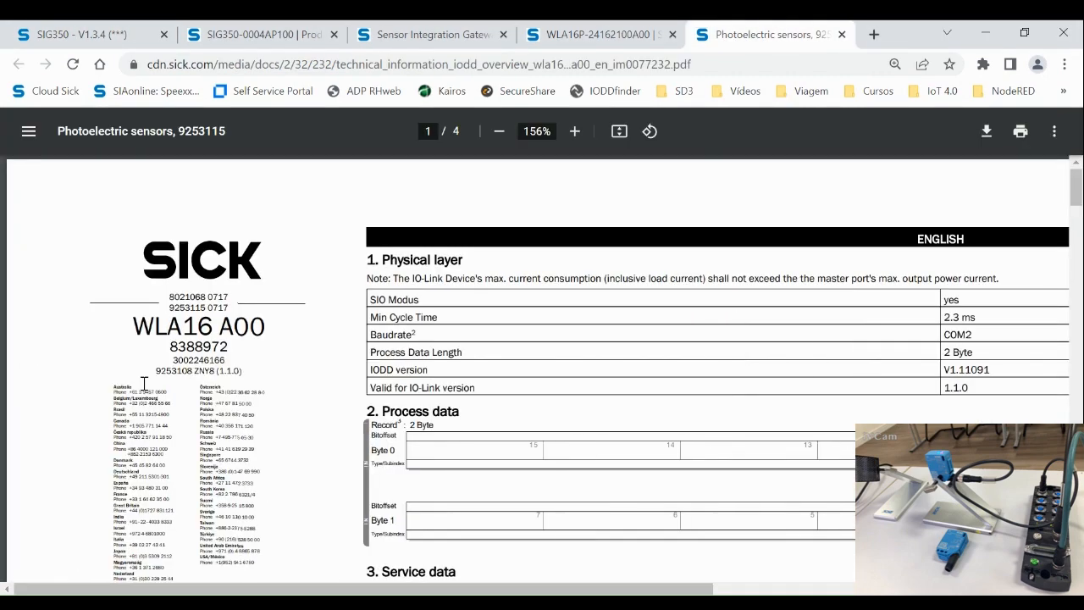
triple_click(258, 325)
left_click(297, 321)
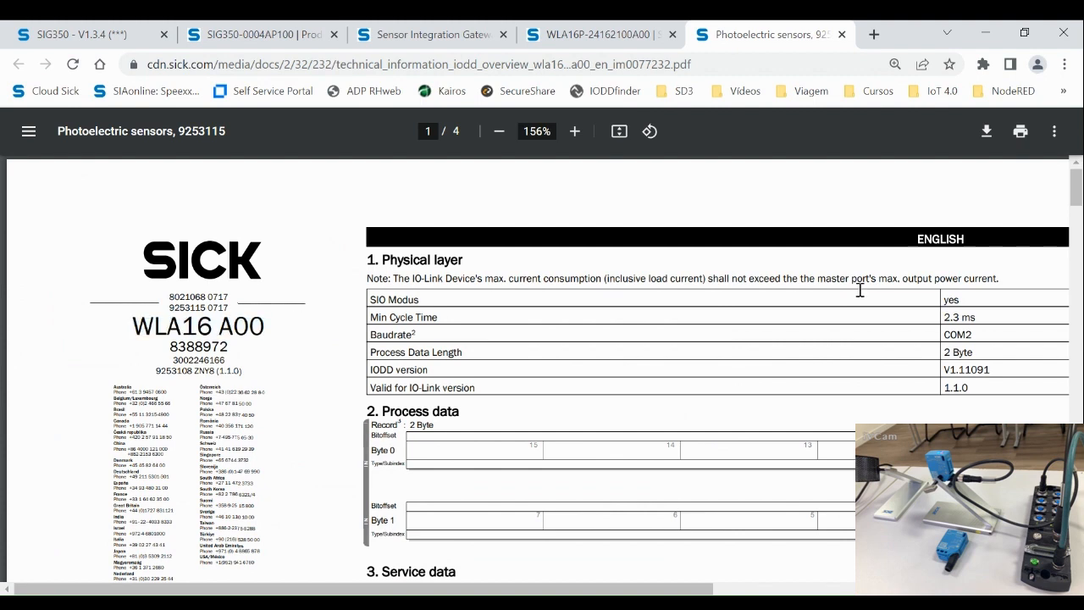
key("alt+Tab")
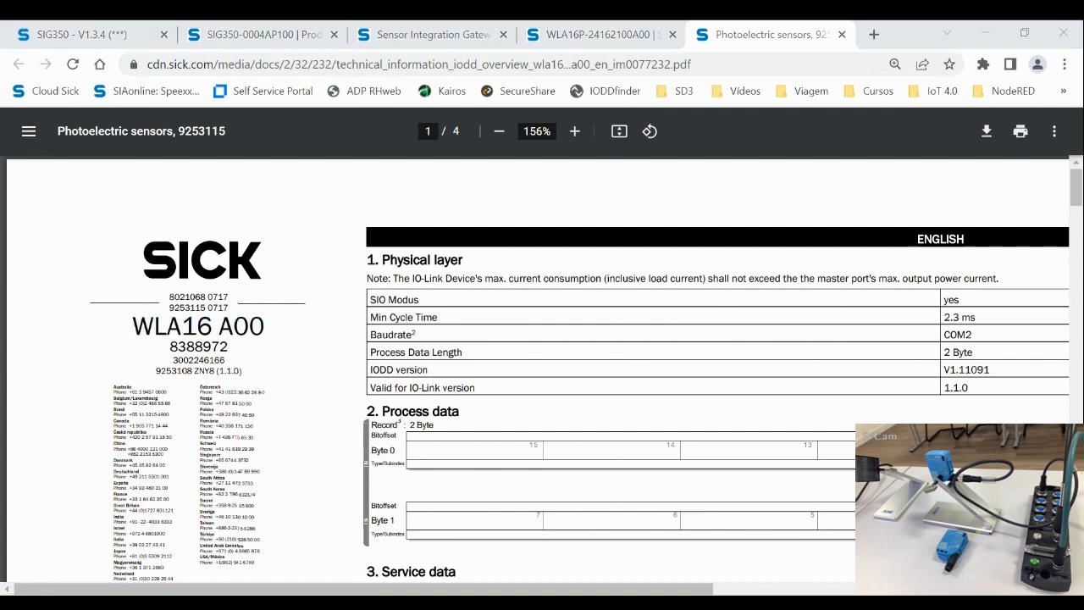
scroll(843, 407, "down", 3)
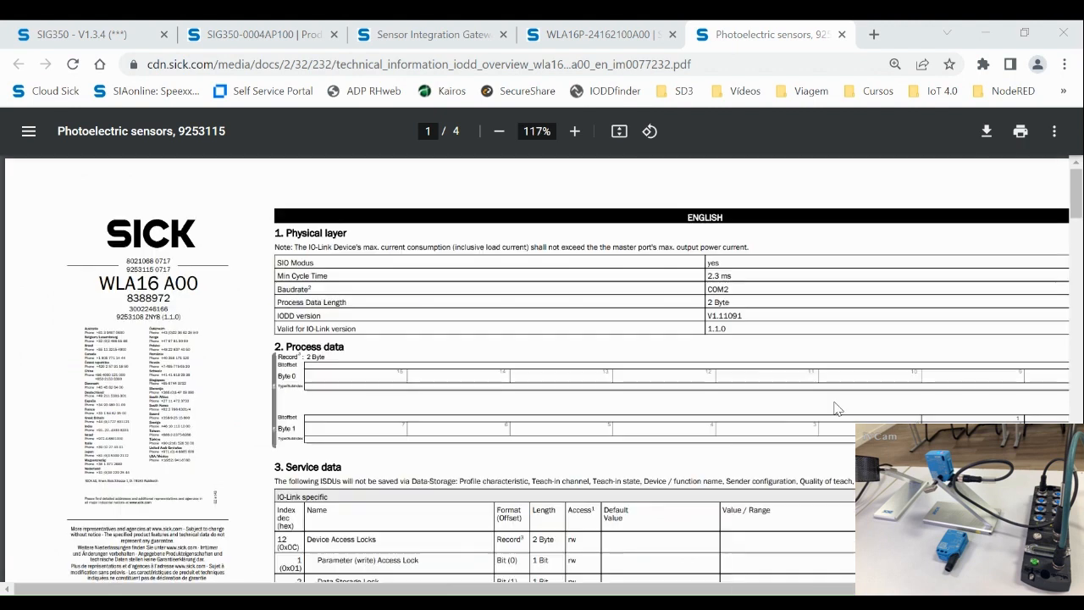
Step: Highlight the Physical layer heading, the 2 Byte process data length and the Process data heading
left_click_drag(275, 233, 346, 235)
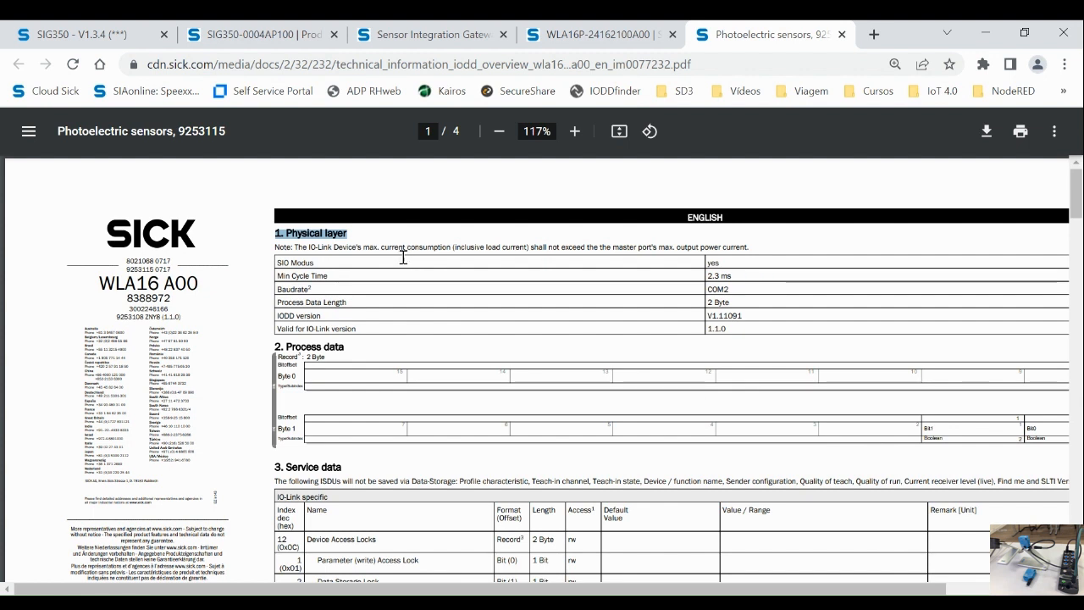
left_click_drag(349, 302, 279, 303)
left_click_drag(732, 302, 708, 305)
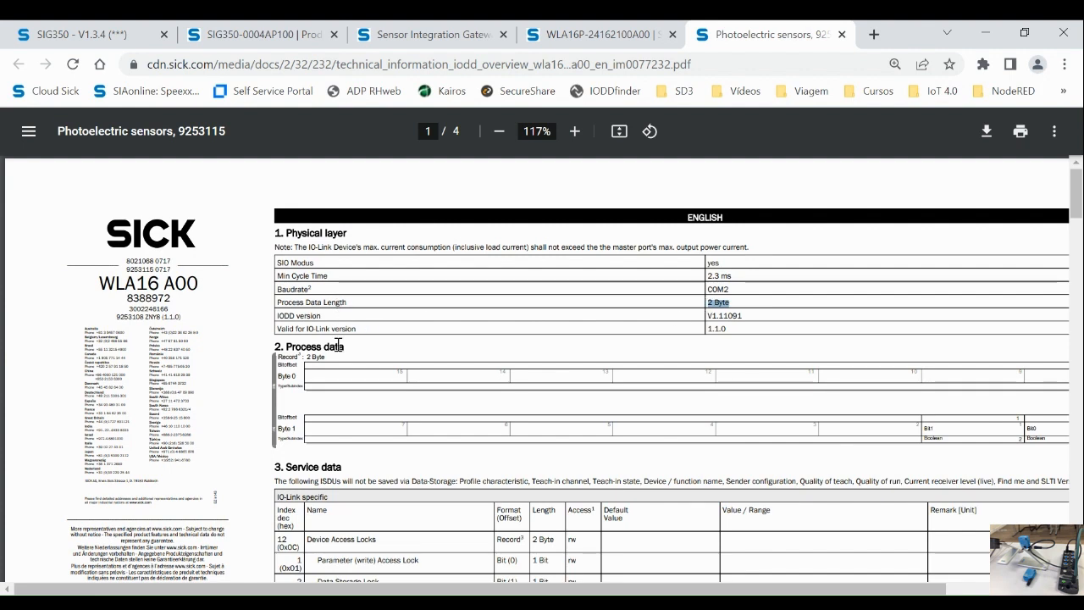
left_click_drag(275, 345, 349, 345)
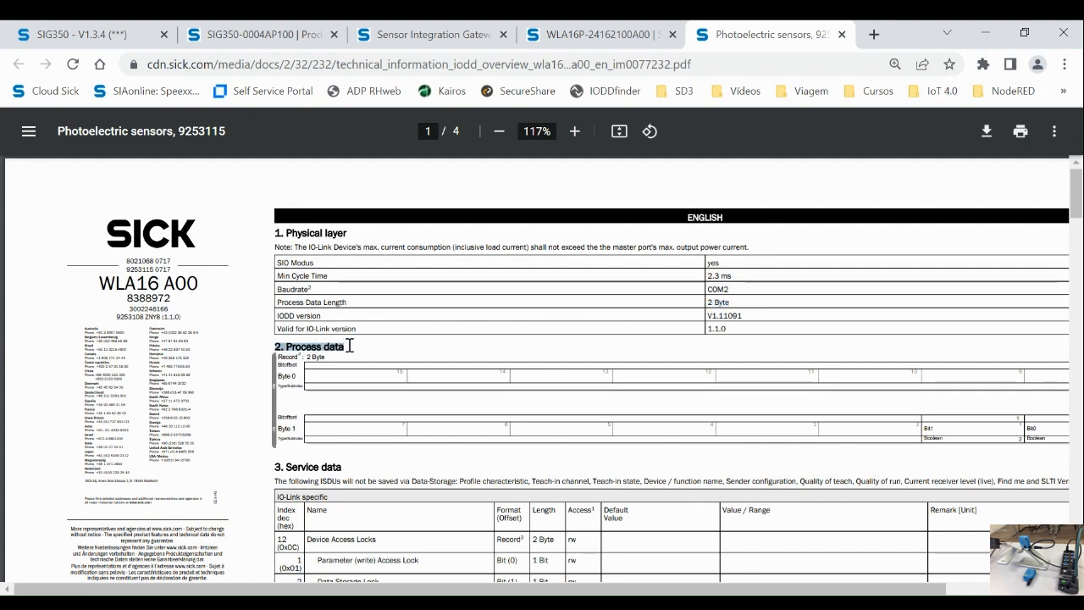
scroll(566, 360, "down", 3)
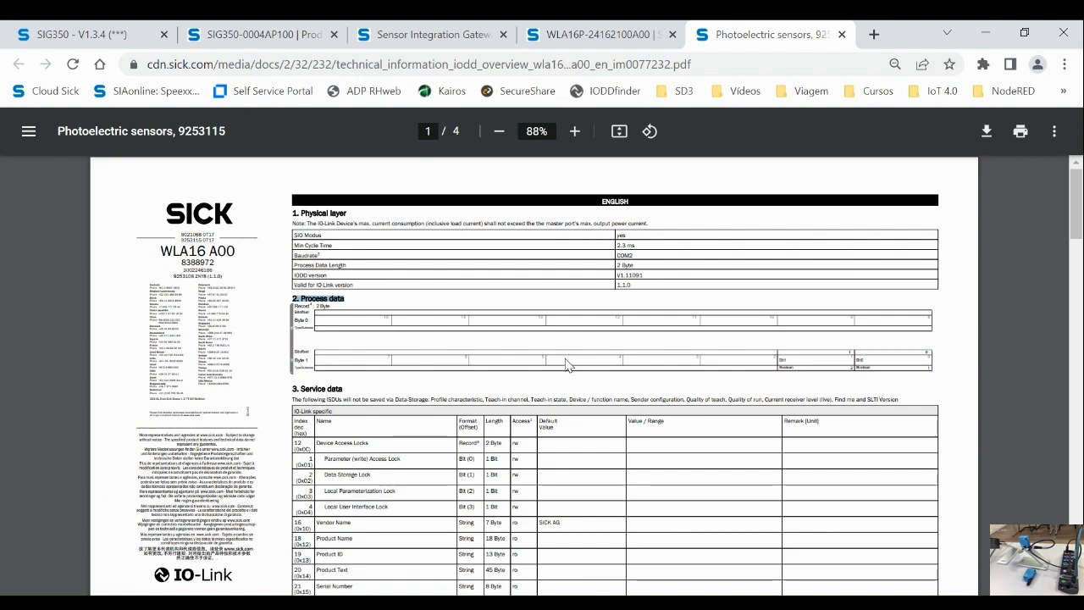
scroll(569, 366, "up", 4)
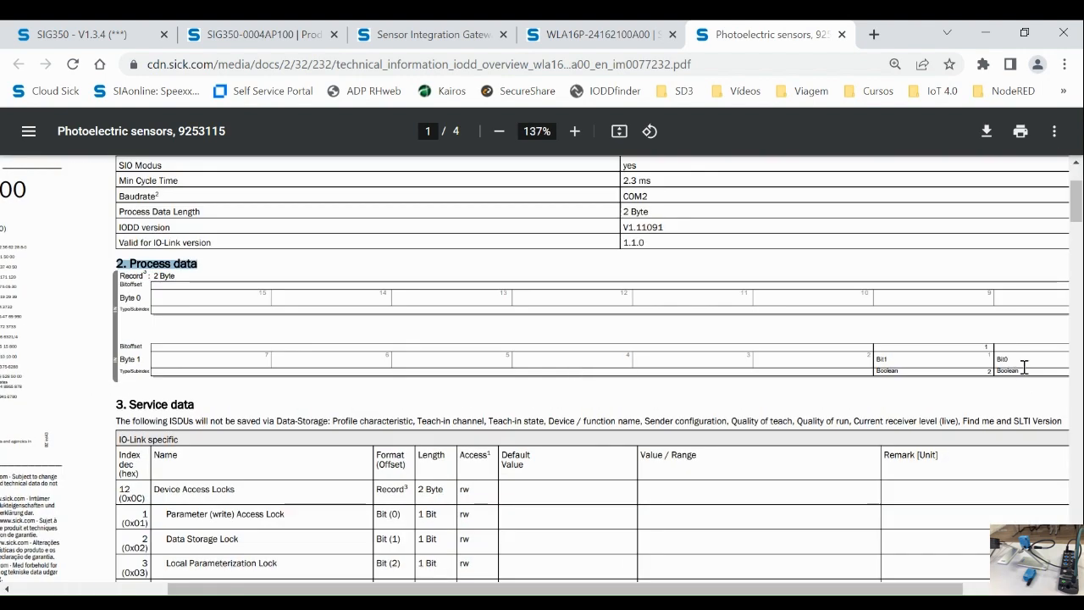
left_click(222, 304)
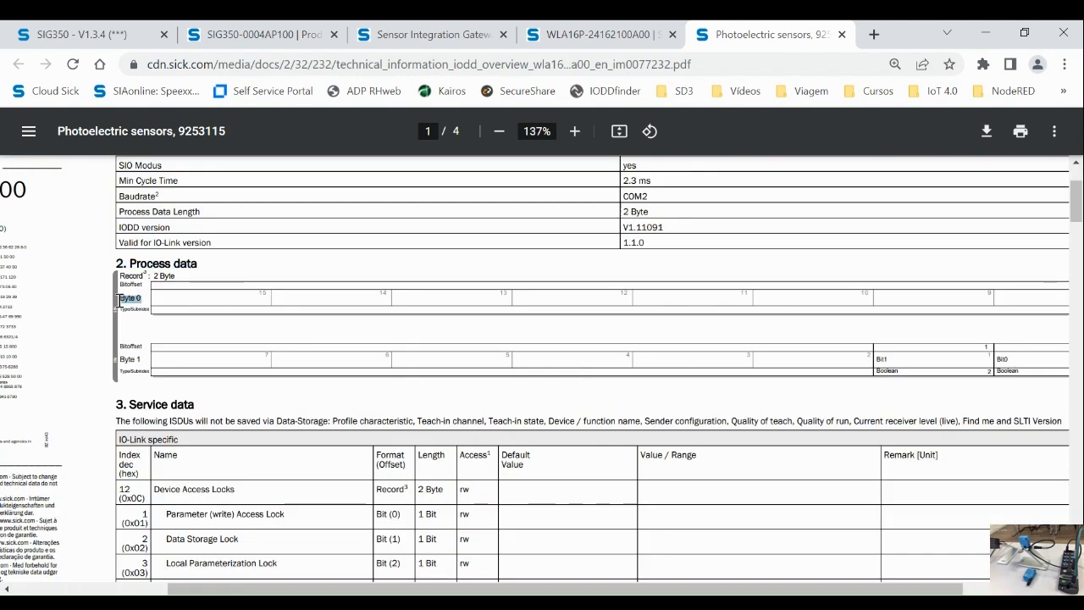
Step: Highlight Byte 1's Boolean Bit0 and Bit1 entries, then mark 03 in port 8's received data
left_click_drag(142, 362, 126, 362)
key("alt+Tab")
left_click_drag(774, 589, 866, 588)
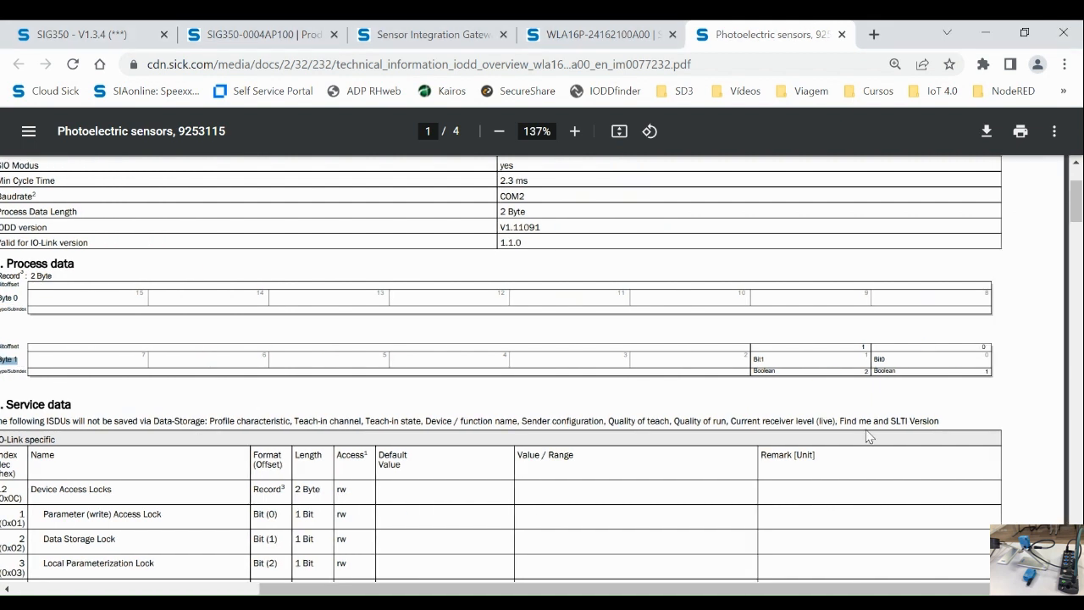
mouse_move(883, 362)
left_mouse_down()
mouse_move(796, 371)
mouse_move(762, 359)
mouse_move(898, 375)
mouse_move(878, 372)
left_mouse_up()
left_click_drag(860, 588, 681, 588)
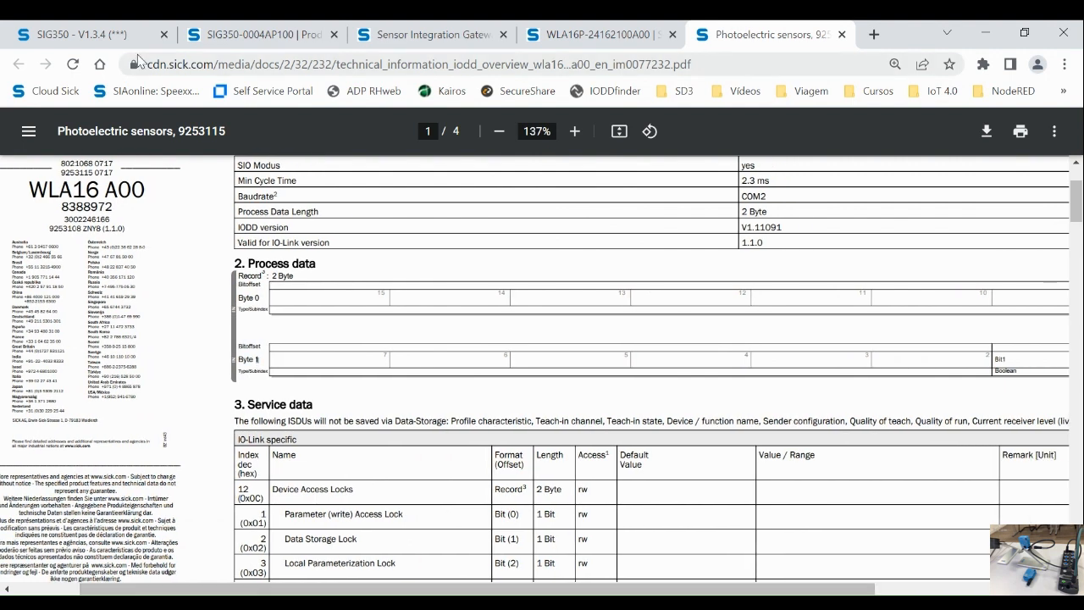
left_click(73, 35)
left_click_drag(416, 228, 404, 228)
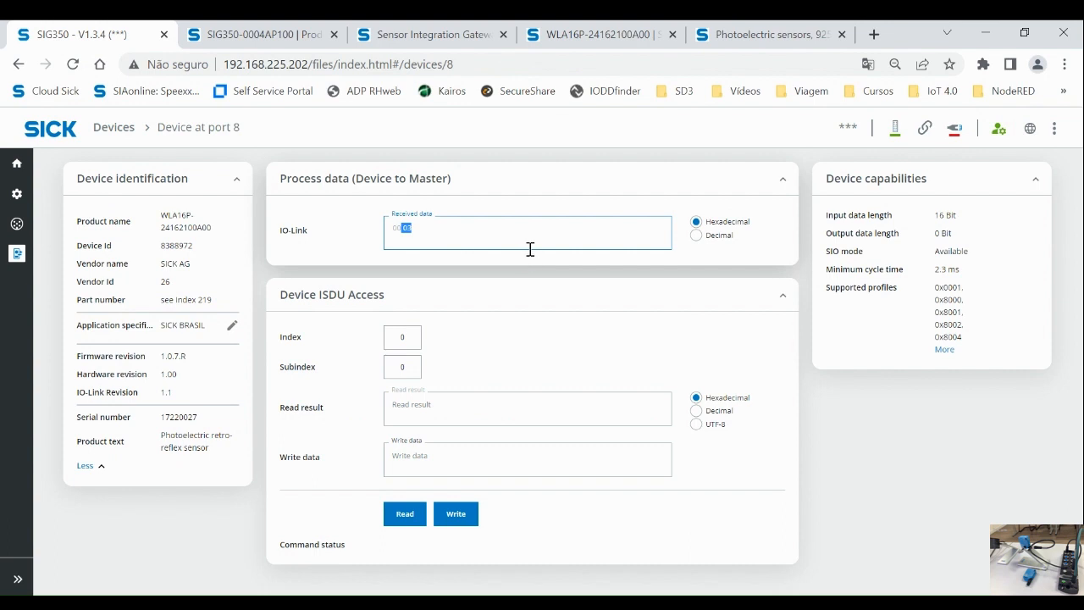
Step: Compare port 8's received data 00 03 in decimal and hexadecimal display
left_click(723, 237)
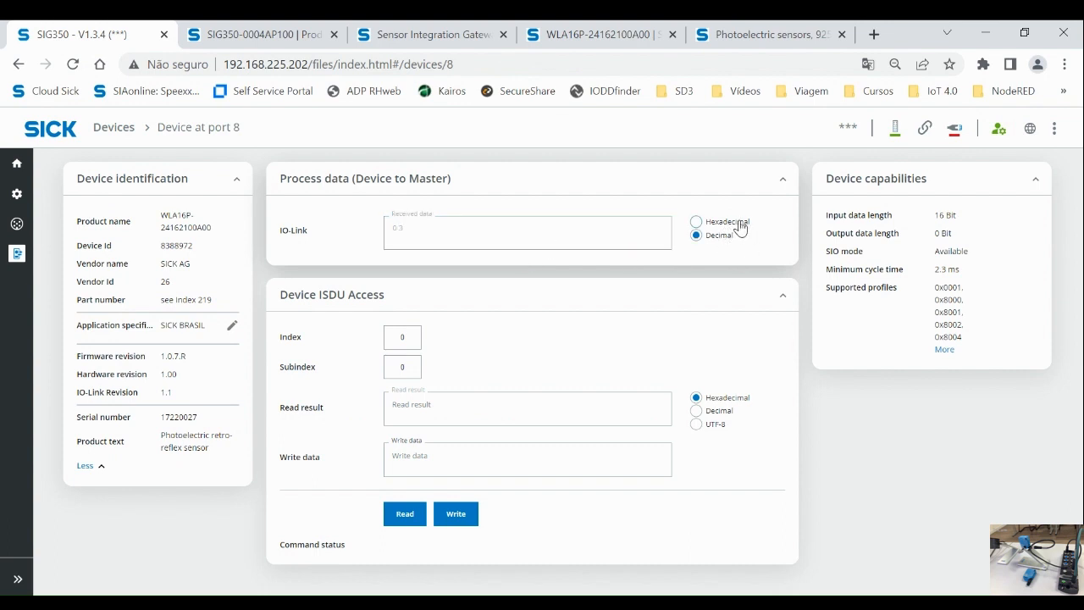
left_click(737, 223)
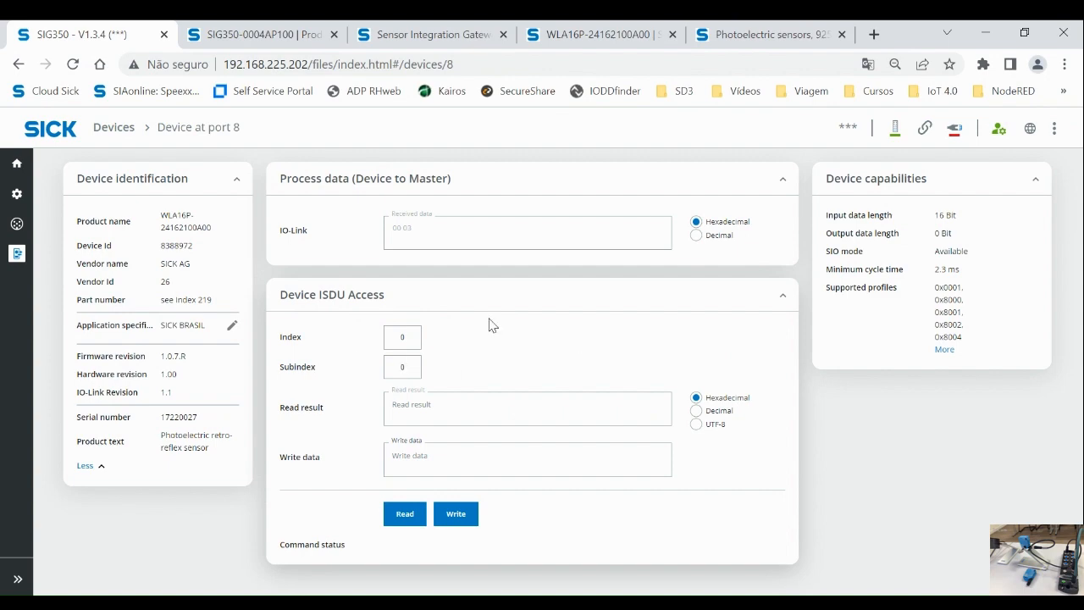
left_click(742, 38)
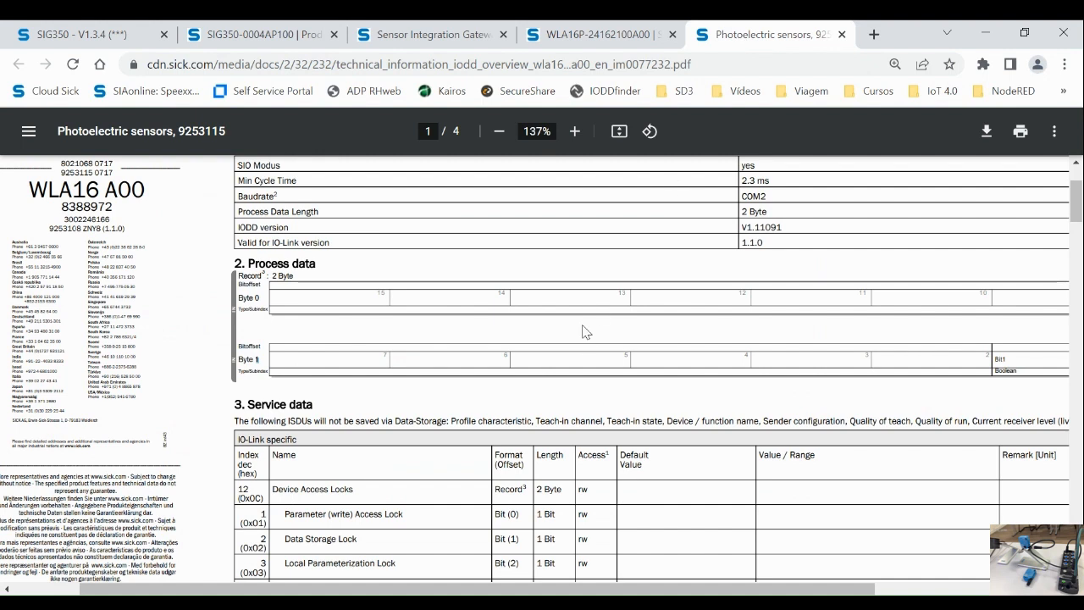
Step: Highlight the Process data and 3. Service data headings in the datasheet
scroll(586, 332, "down", 2)
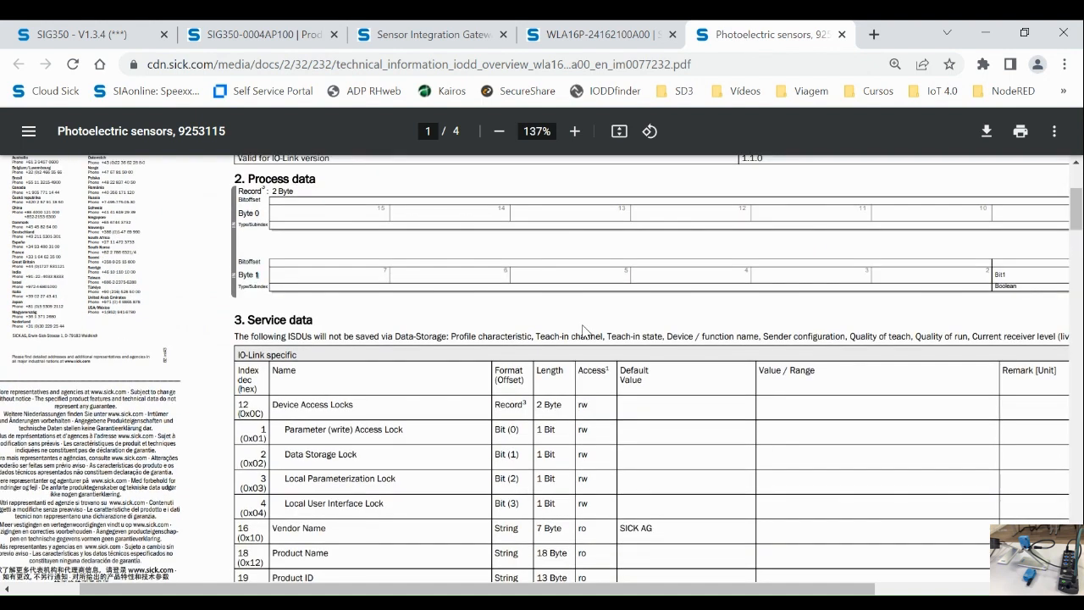
scroll(583, 330, "down", 2)
left_click_drag(320, 237, 253, 230)
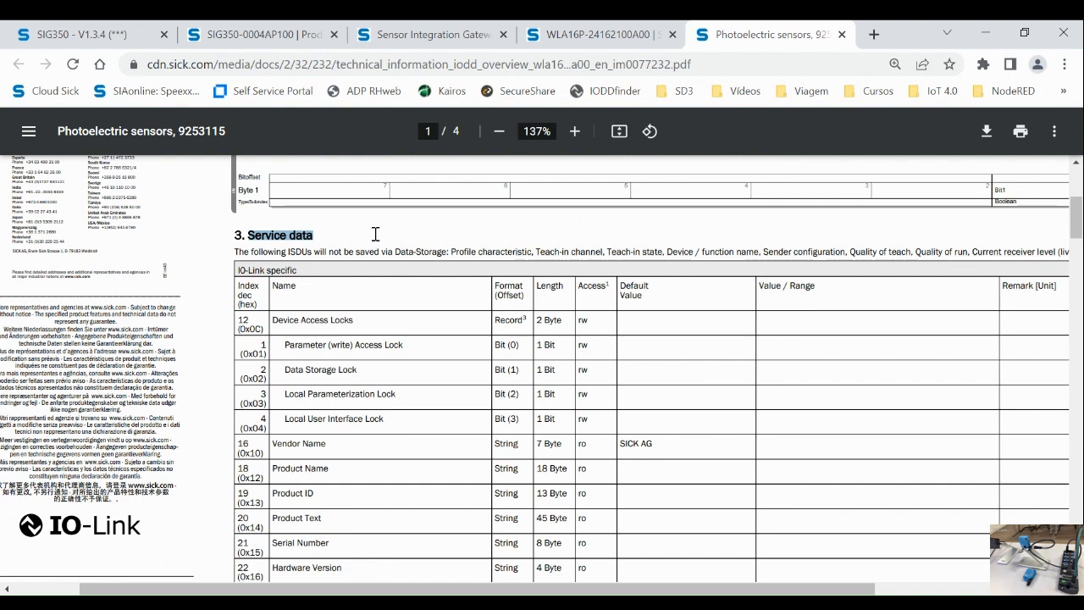
scroll(377, 305, "up", 1)
left_click(298, 181)
left_click_drag(299, 181, 251, 179)
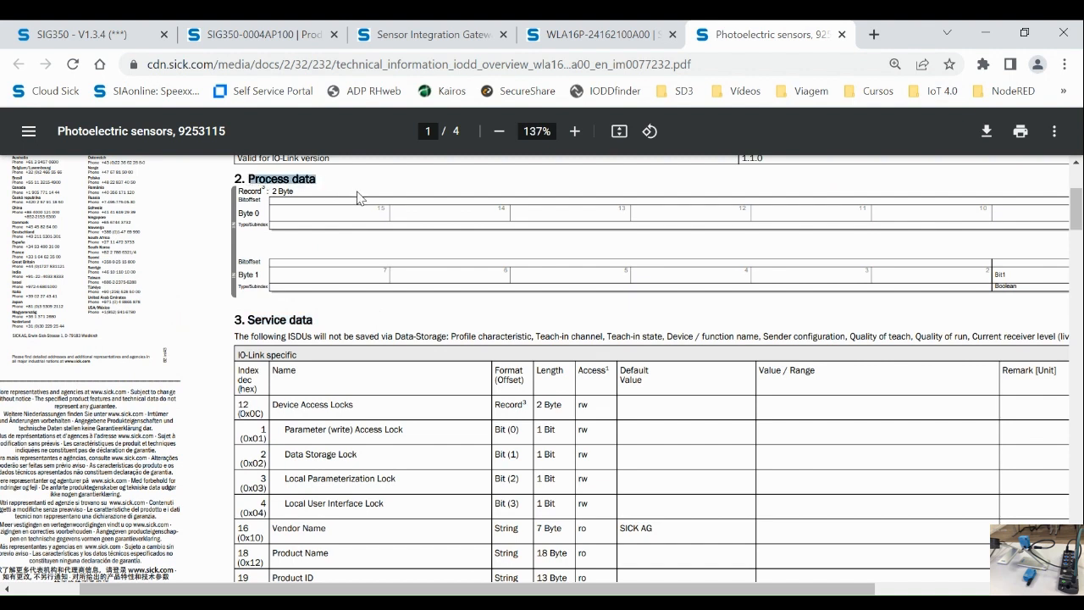
left_click_drag(319, 316, 246, 320)
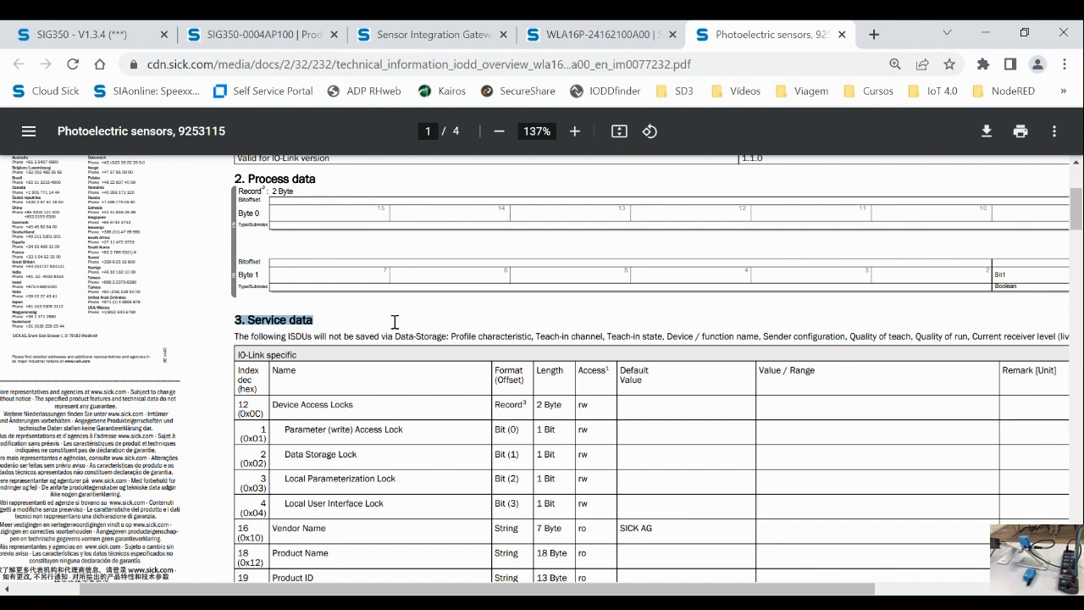
Step: Highlight the IO-Link specific table title and Process Data Input's index 40
scroll(420, 337, "down", 1)
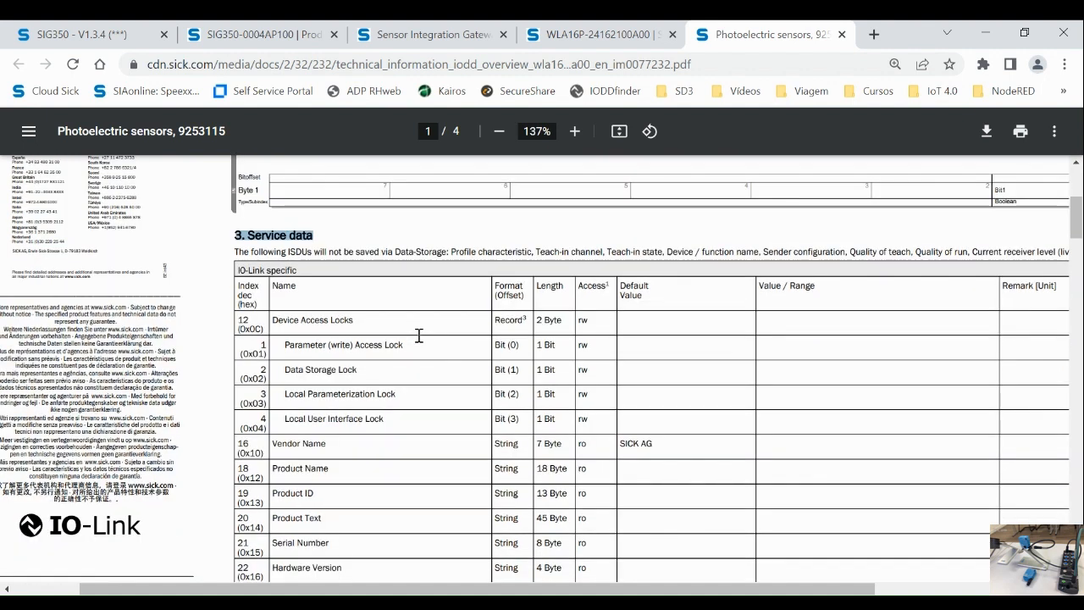
left_click_drag(300, 271, 238, 271)
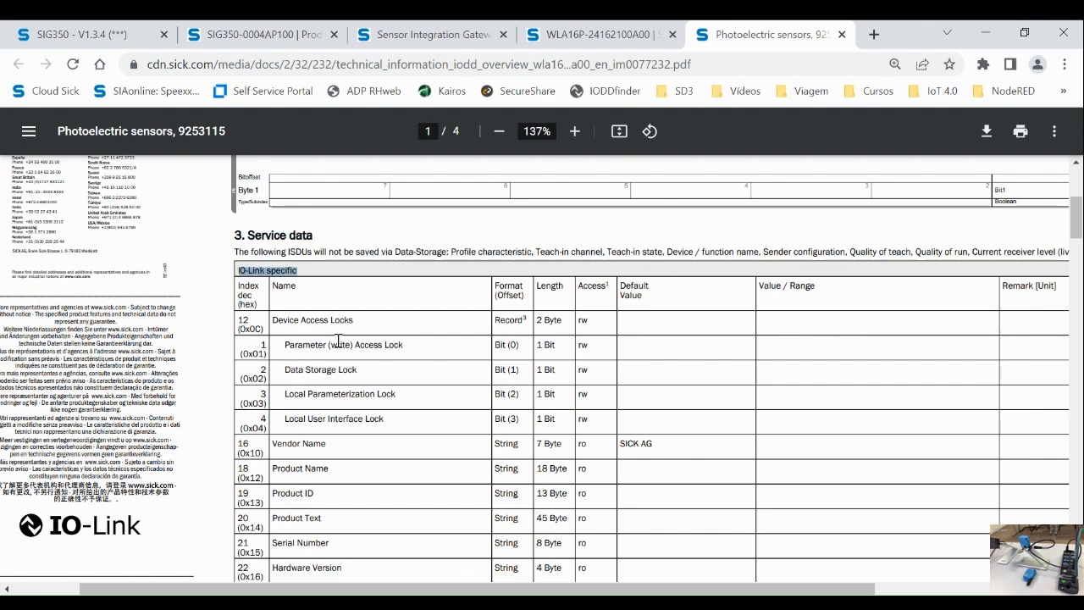
scroll(347, 333, "down", 3)
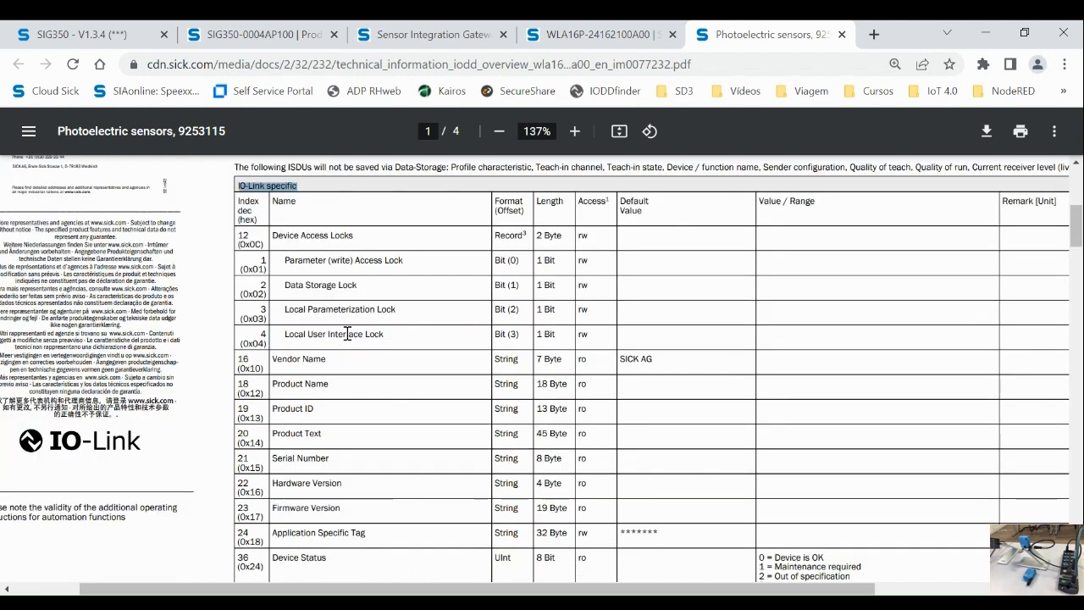
left_click_drag(249, 451, 237, 451)
scroll(383, 430, "up", 1)
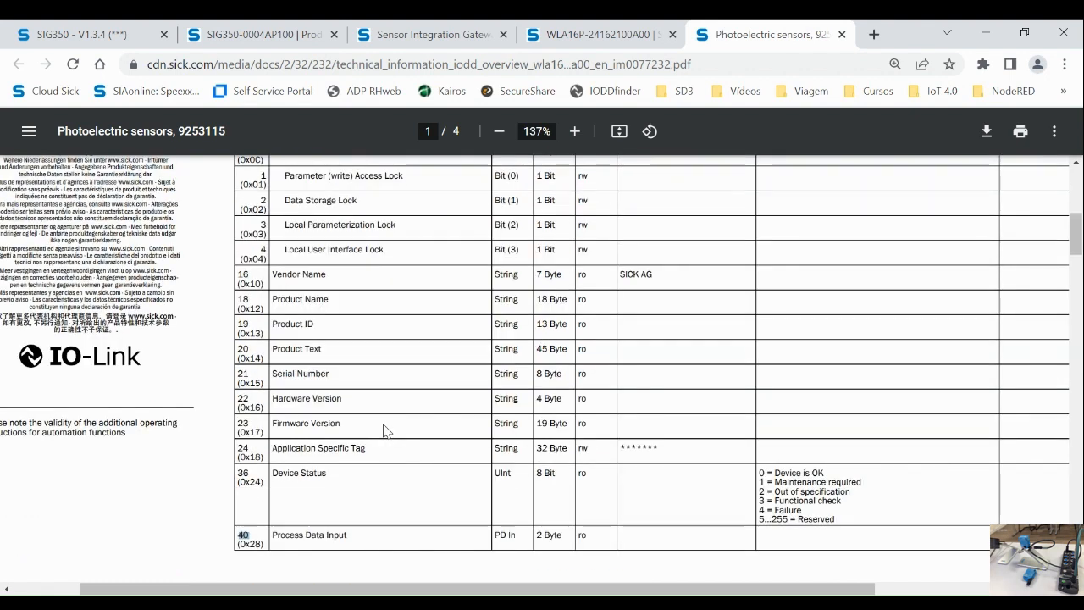
scroll(390, 431, "up", 1)
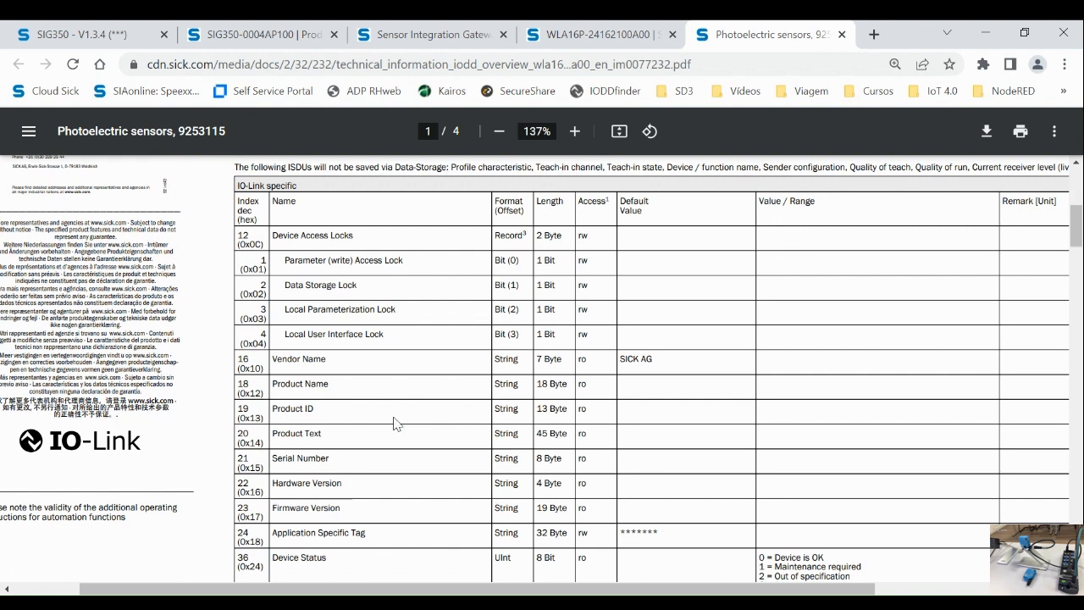
Step: Highlight the sensor's product name on the port 8 page, then return to the ISDU table
left_click(118, 37)
left_click_drag(208, 227, 163, 213)
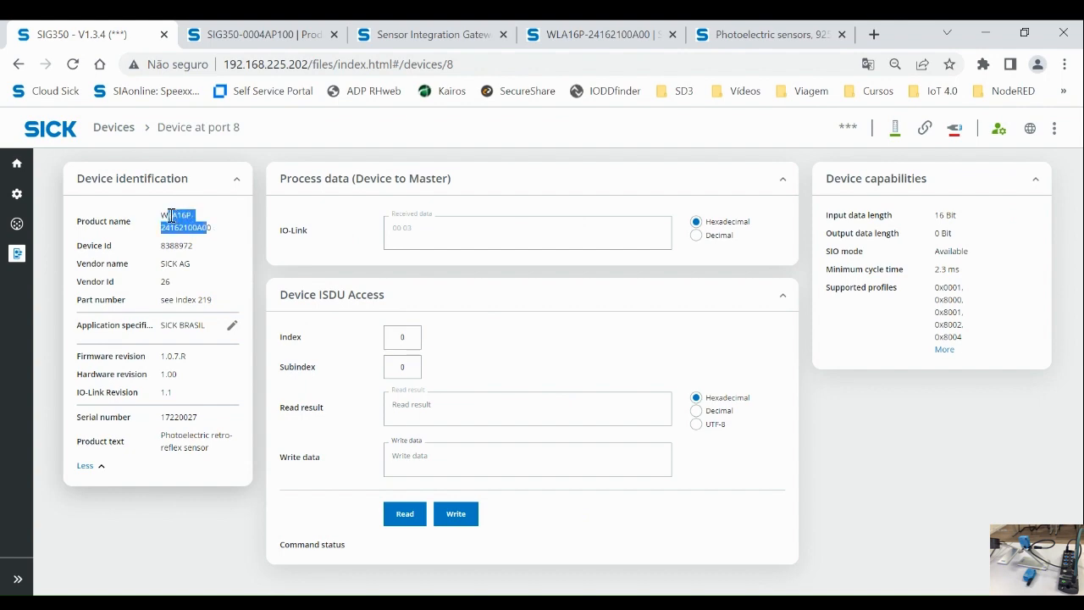
left_click(750, 35)
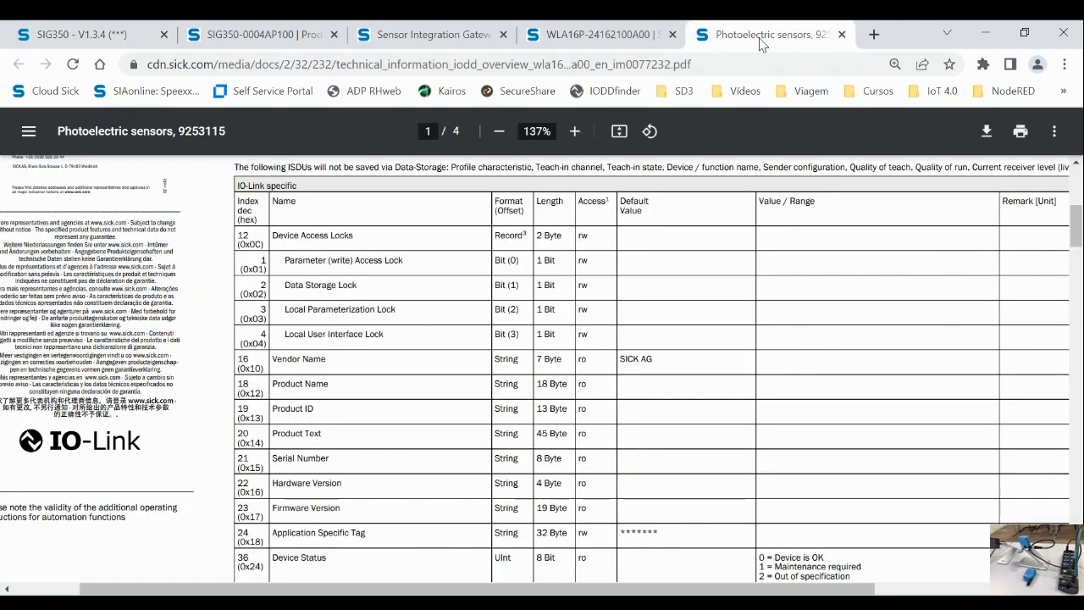
scroll(366, 337, "down", 2)
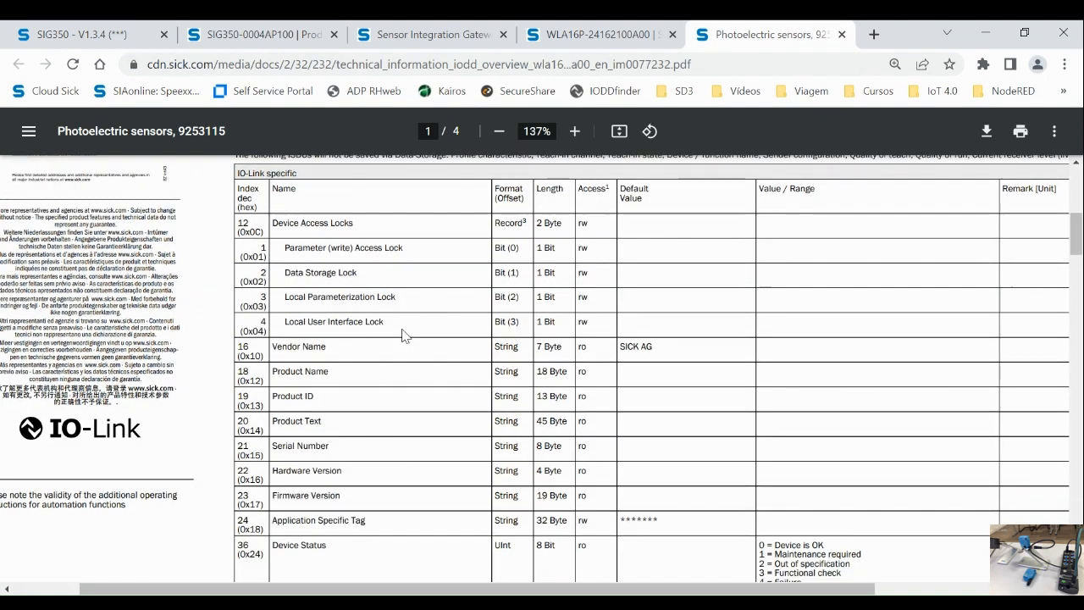
scroll(363, 341, "up", 3)
left_click_drag(303, 270, 238, 268)
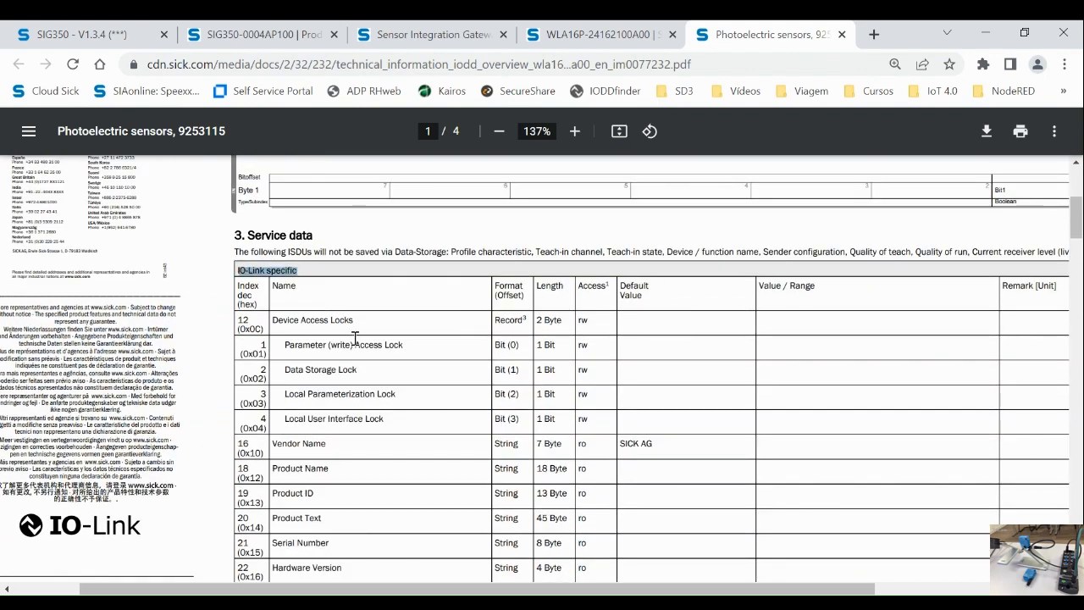
Step: Highlight the SICK device specific table title and scroll through its parameters
scroll(356, 373, "down", 10)
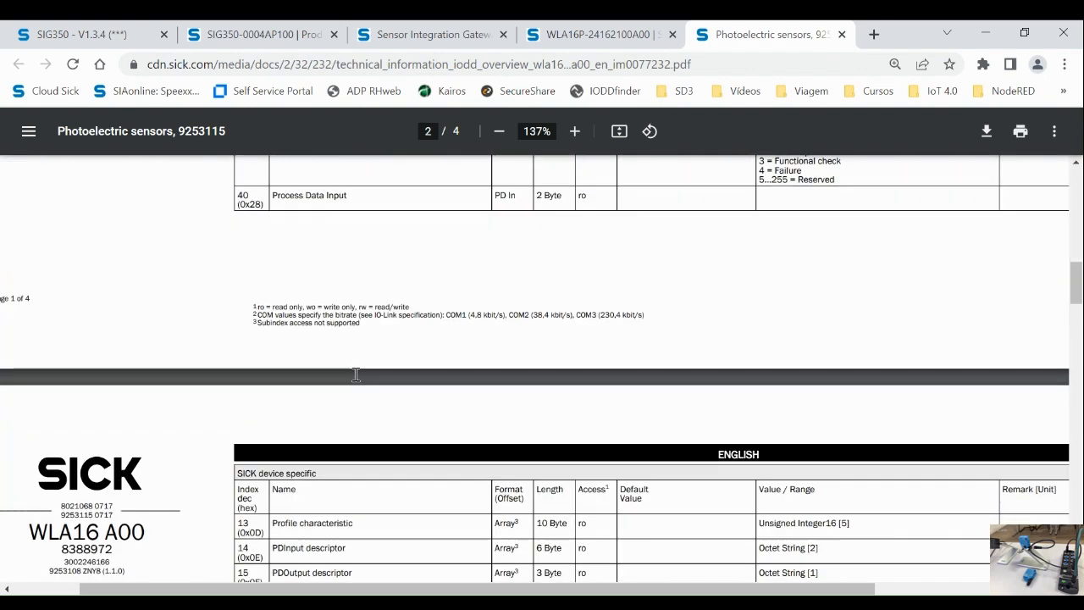
left_click_drag(319, 221, 237, 220)
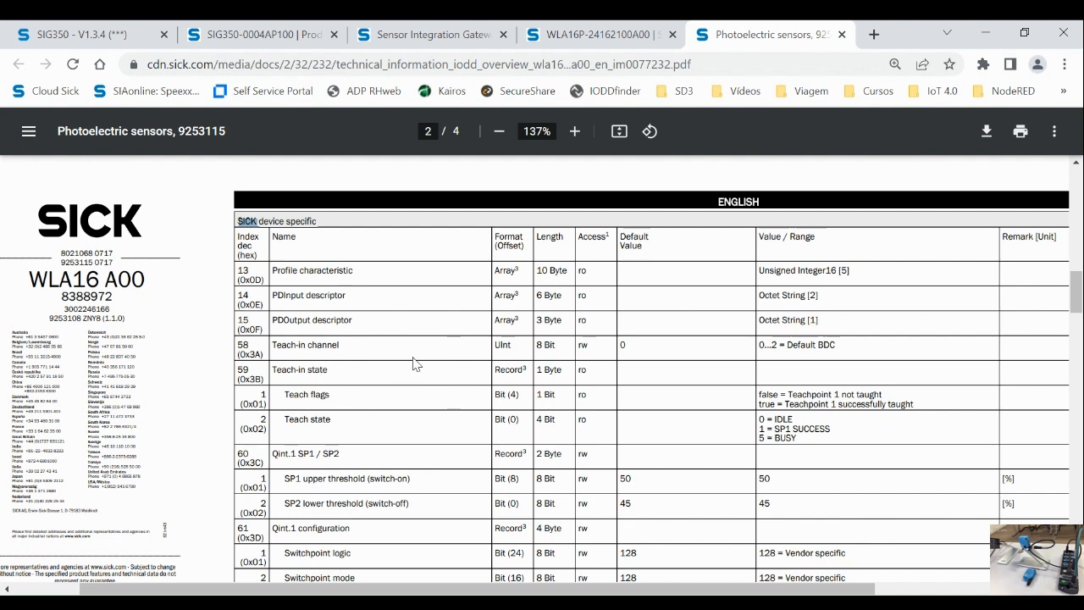
scroll(415, 364, "down", 1)
scroll(382, 407, "down", 1)
scroll(382, 407, "down", 2)
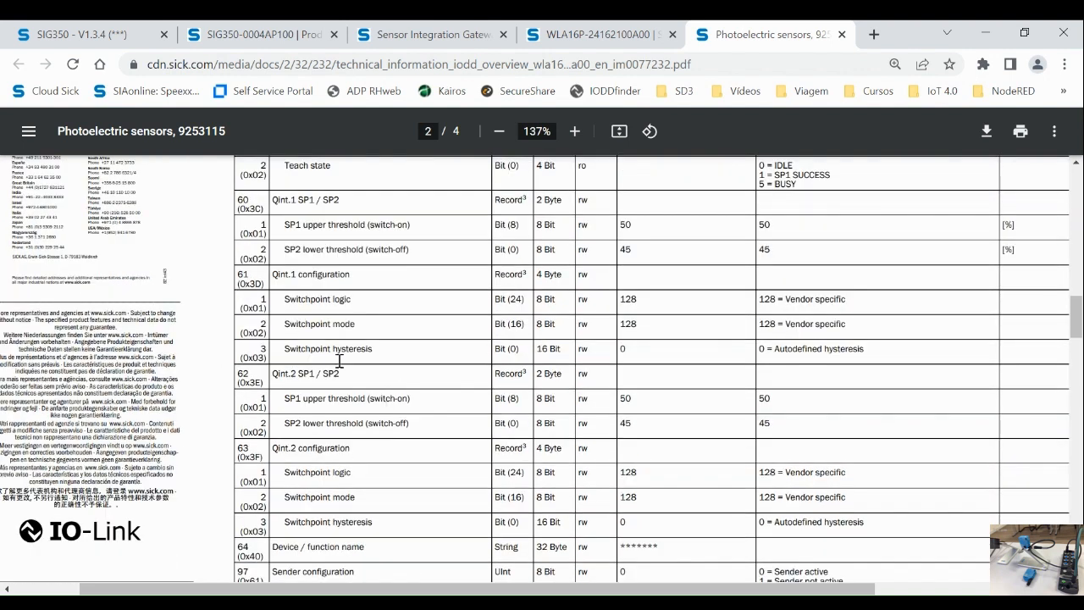
scroll(392, 382, "down", 3)
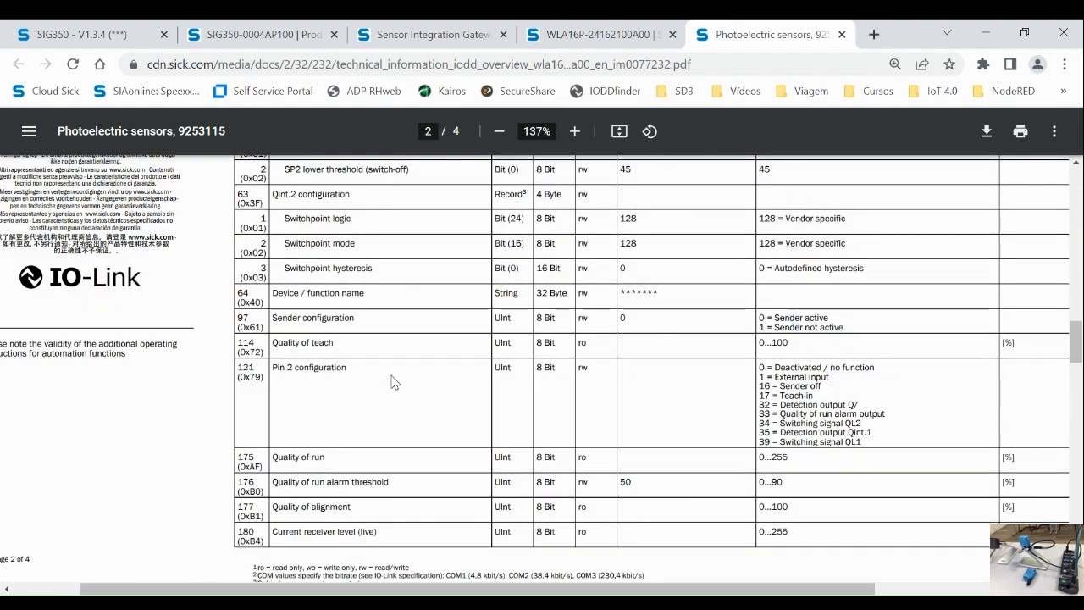
scroll(391, 382, "down", 3)
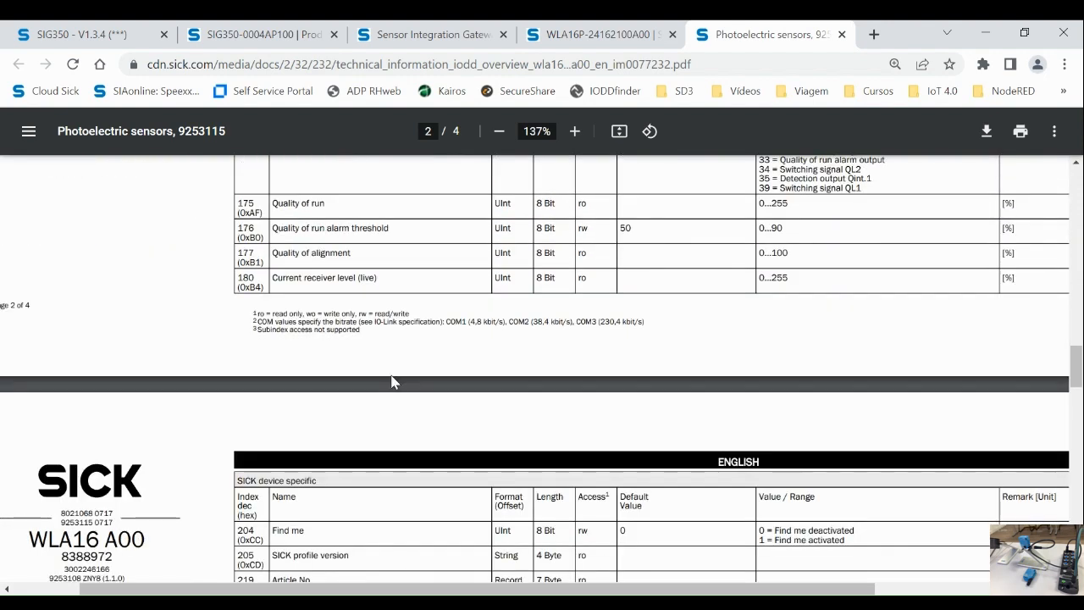
scroll(391, 382, "down", 3)
scroll(391, 382, "up", 3)
scroll(391, 382, "up", 2)
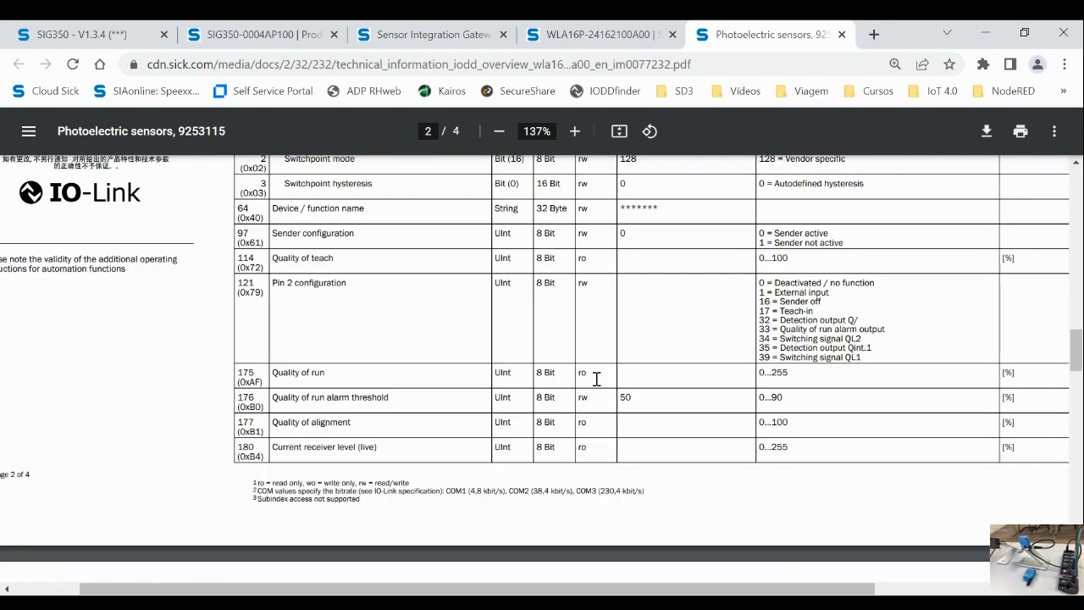
Step: Highlight Quality of run's name, read-only access, 0...255 range and index 175
left_click_drag(331, 373, 273, 374)
left_click_drag(585, 372, 579, 372)
left_click_drag(787, 374, 757, 371)
left_click_drag(260, 371, 239, 374)
Step: Enter ISDU index 175, choose Decimal display and read it, returning 255
left_click(117, 34)
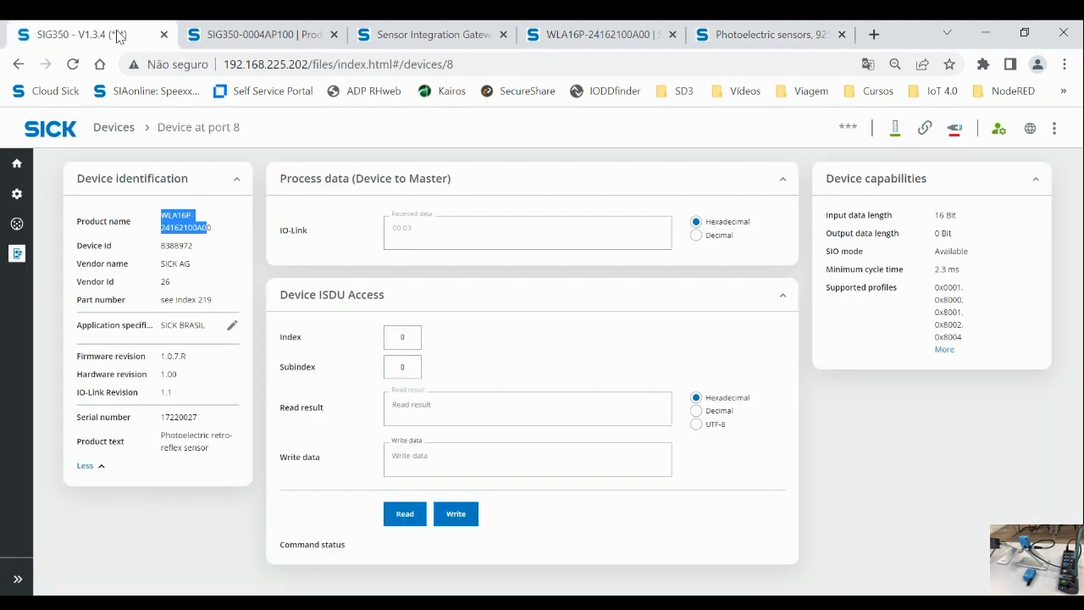
double_click(395, 336)
type("175")
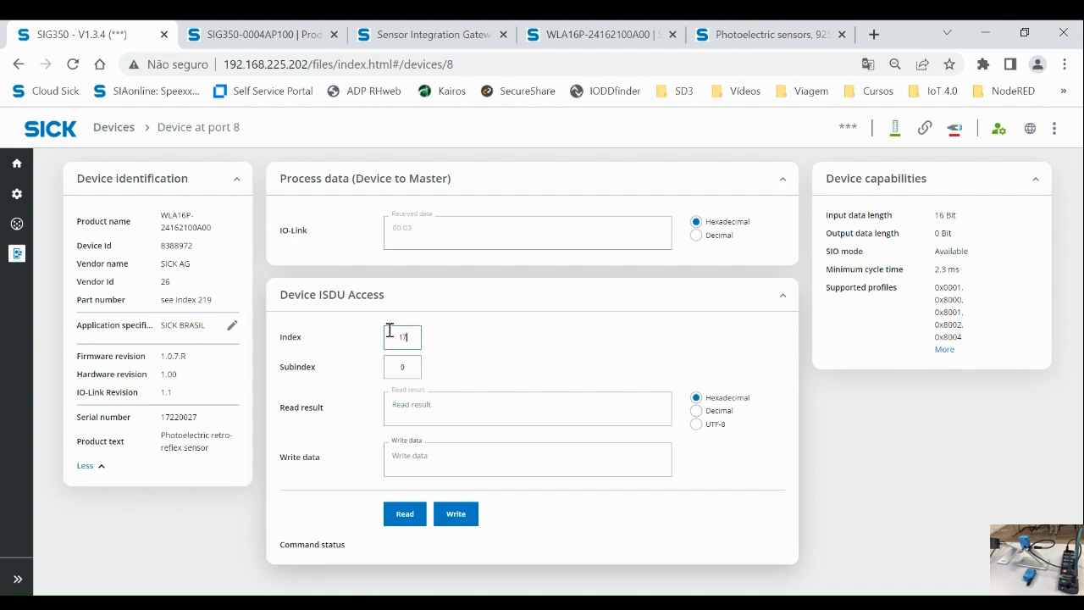
left_click(695, 411)
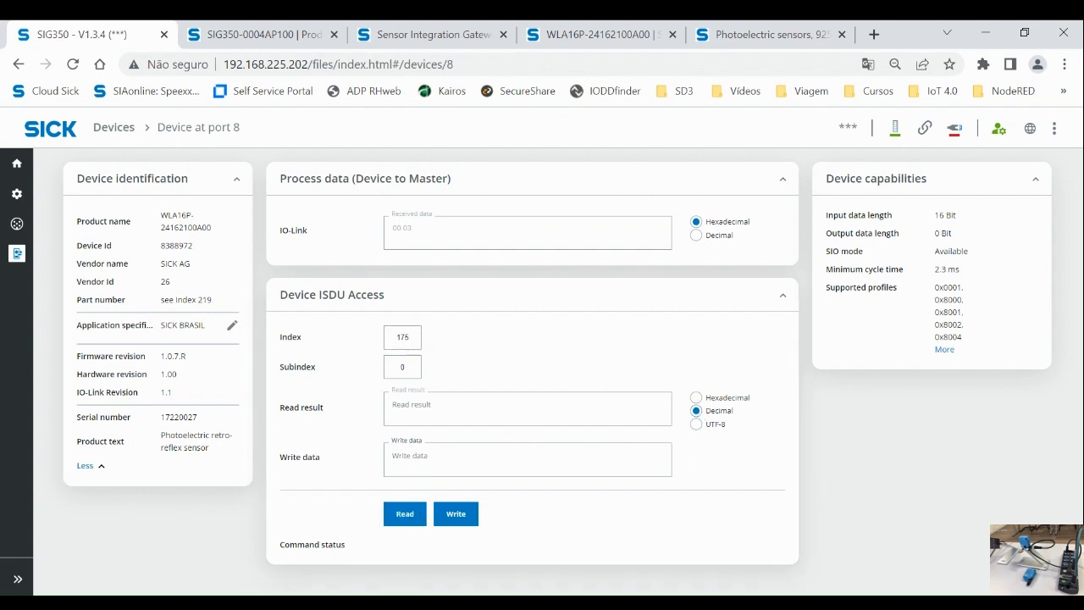
left_click(403, 513)
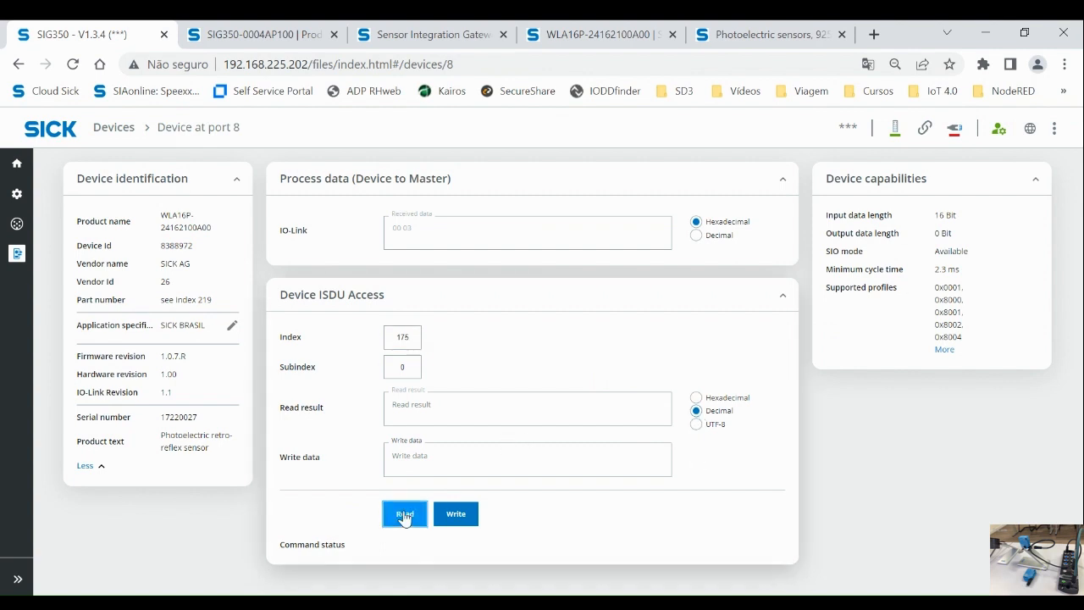
double_click(406, 407)
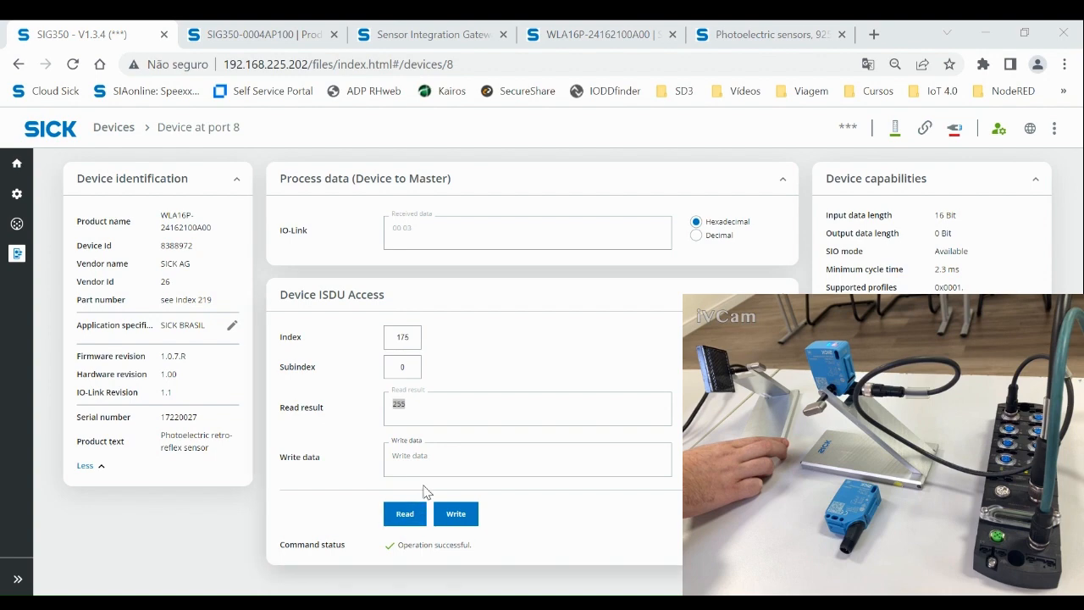
Step: Re-read index 175 repeatedly, seeing the value shift between 255 and 197
double_click(408, 406)
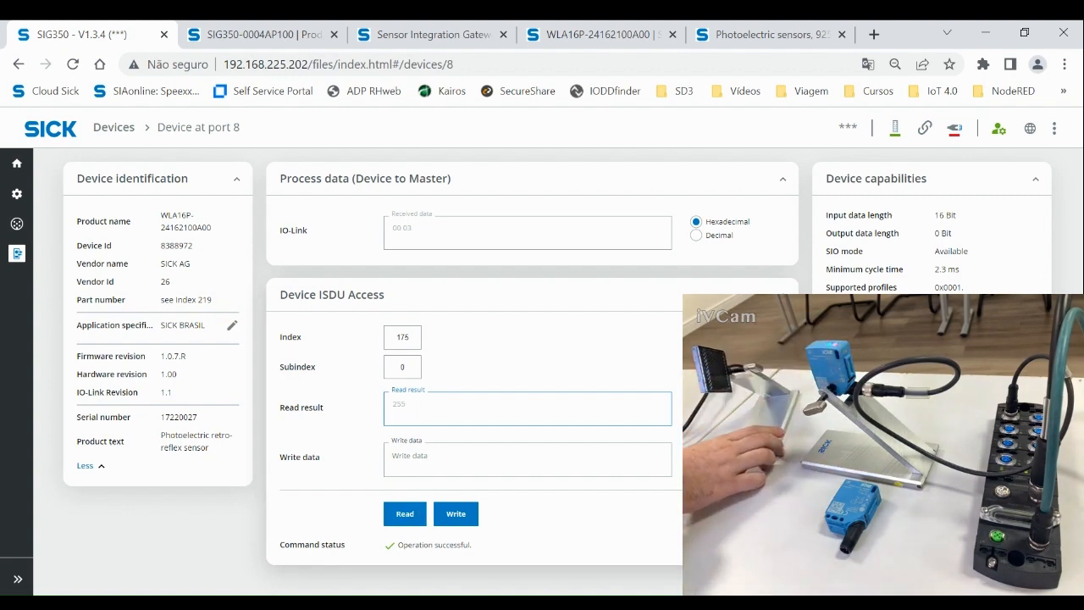
left_click(406, 513)
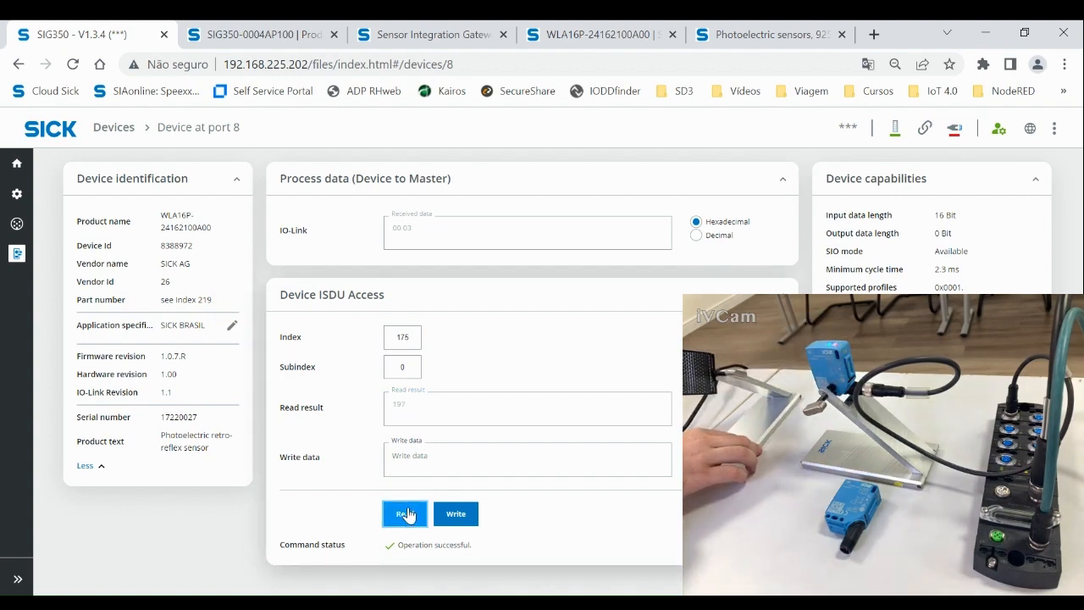
double_click(408, 410)
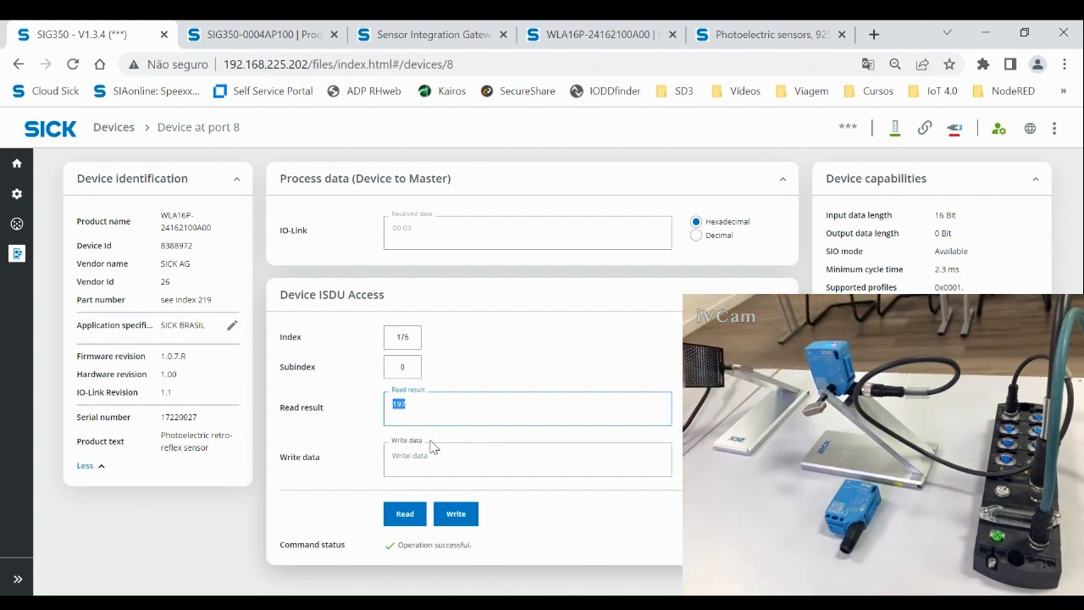
left_click(415, 510)
double_click(410, 406)
left_click(466, 369)
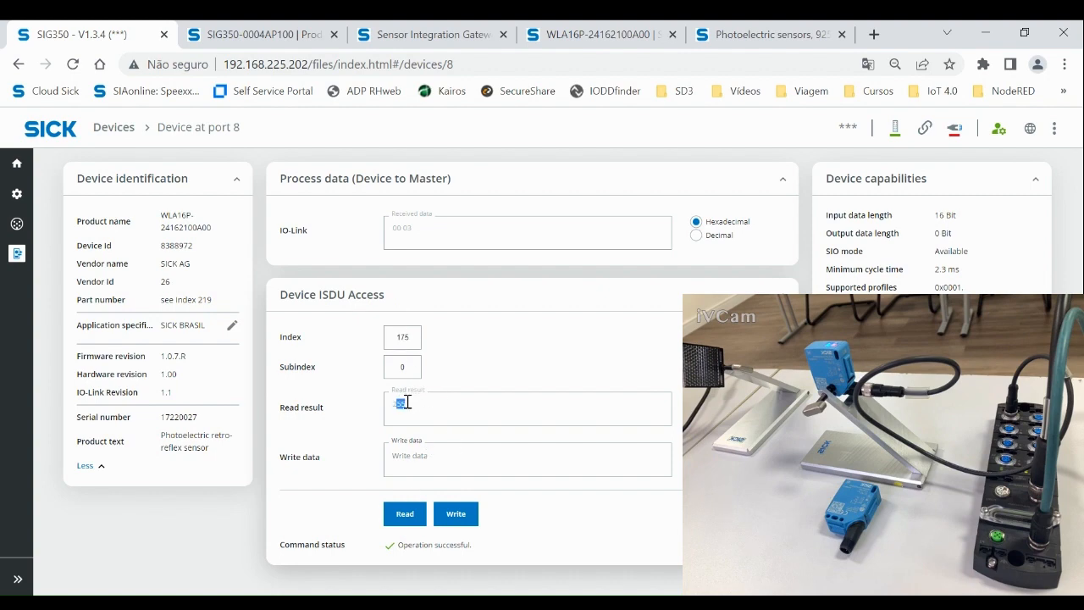
left_click(410, 449)
double_click(408, 408)
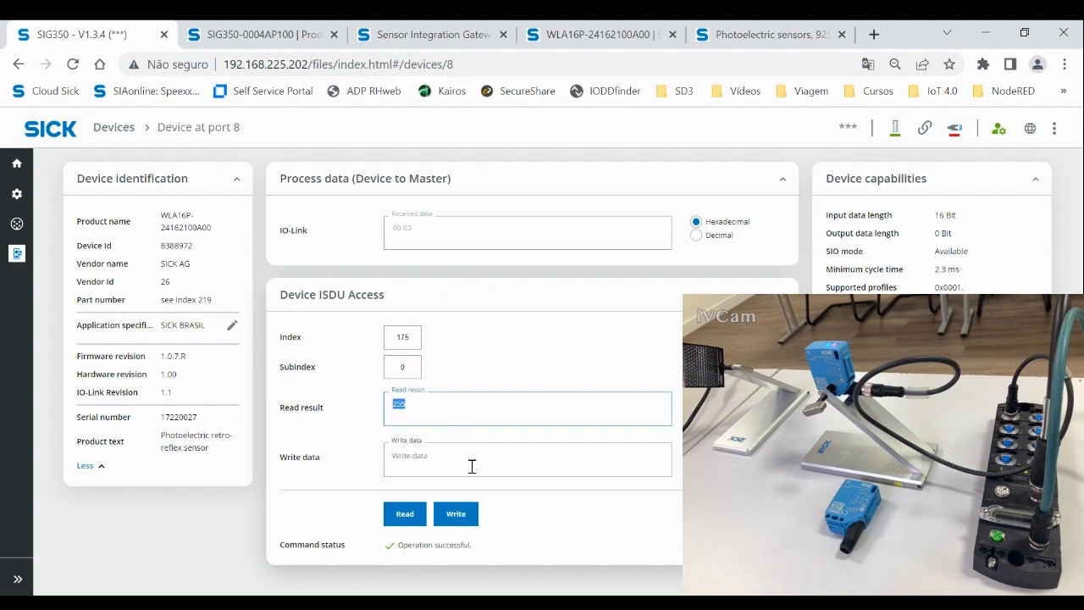
Step: Try writing 123 to read-only index 175, then clear the Write data field
left_click(434, 458)
type("sc")
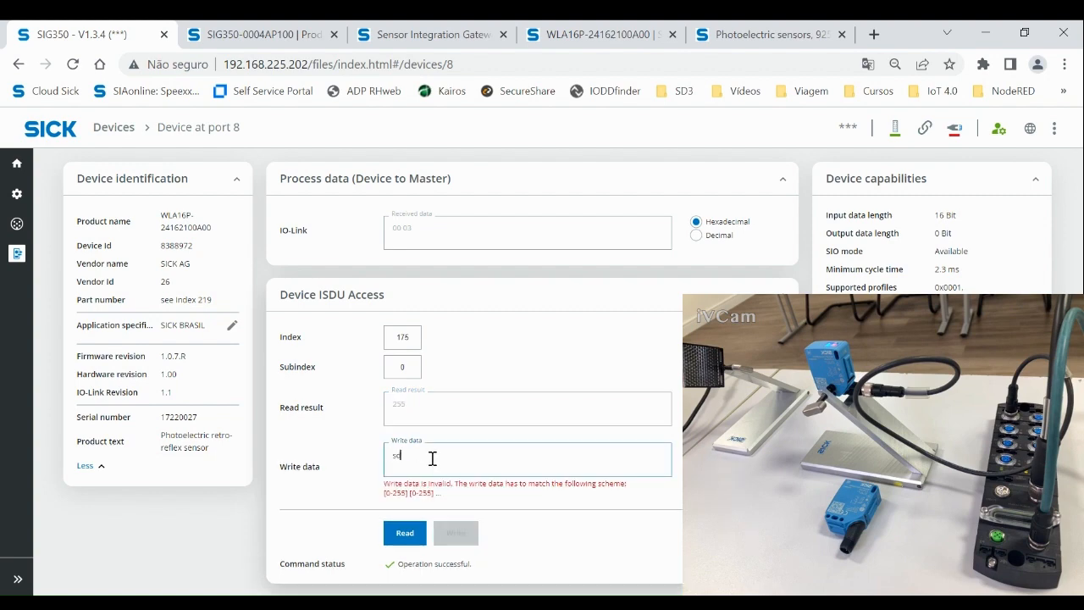
key("BackSpace")
key("BackSpace")
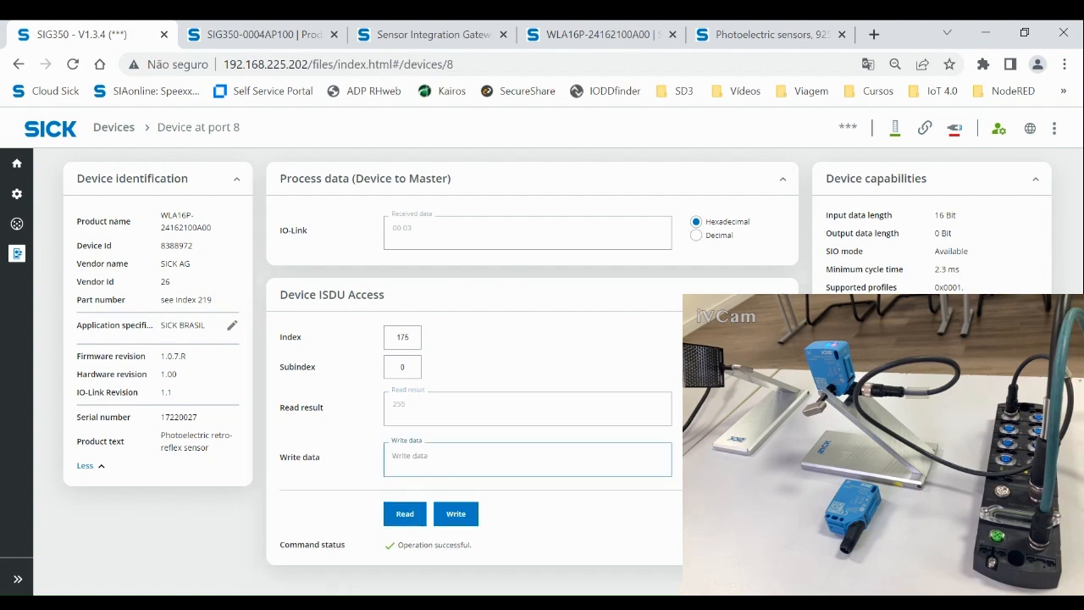
type("1234")
key("BackSpace")
left_click(456, 513)
double_click(400, 337)
double_click(396, 455)
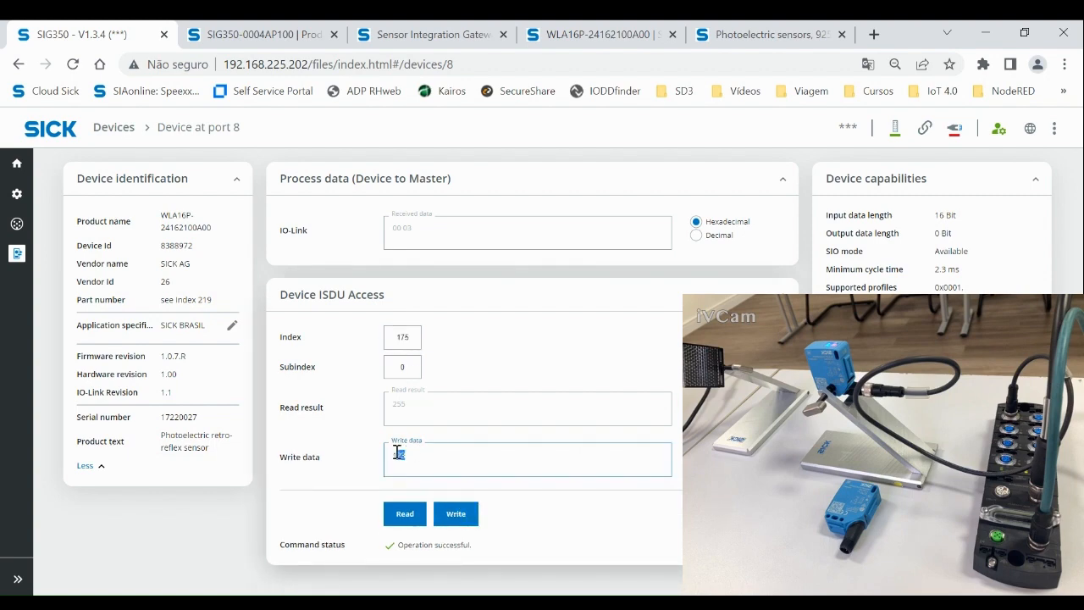
key("BackSpace")
left_click(741, 38)
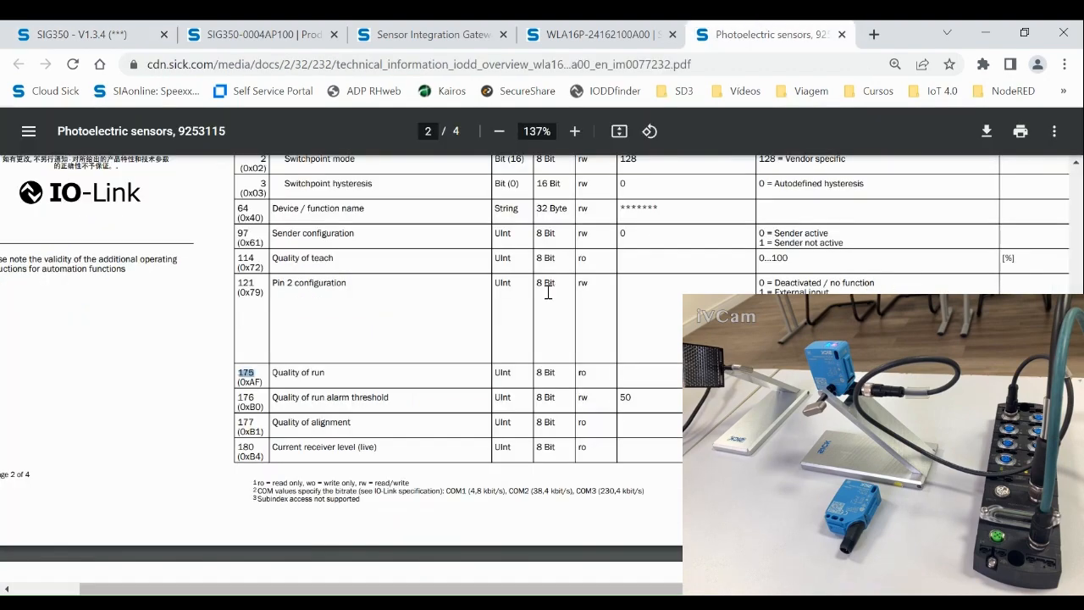
Step: Scroll to the top of the datasheet and go back to the port 8 device page
scroll(552, 297, "down", 3, "ctrl")
scroll(547, 313, "up", 5)
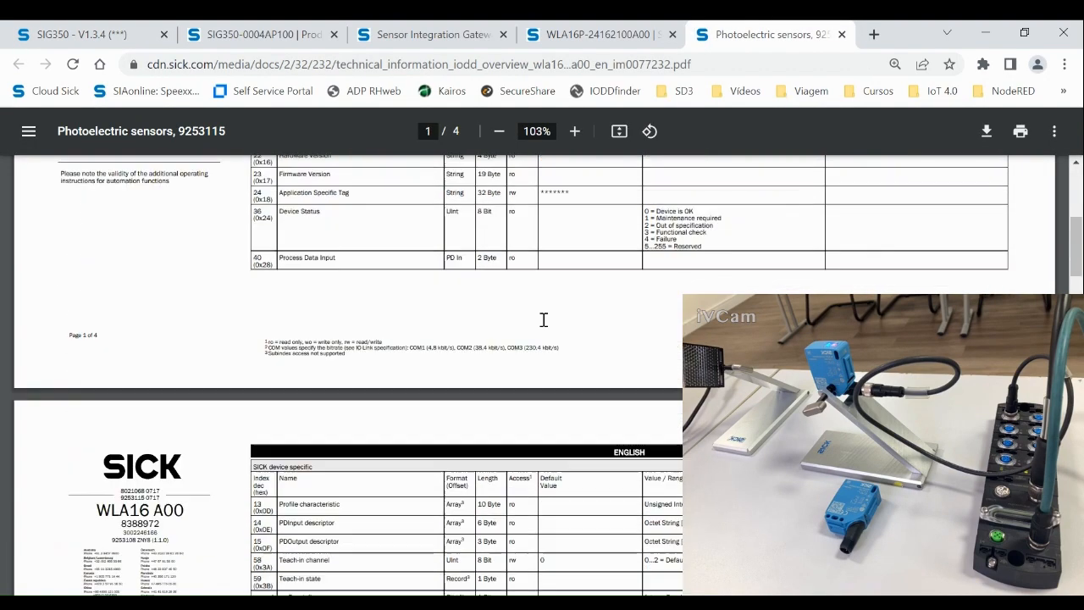
scroll(544, 320, "up", 10)
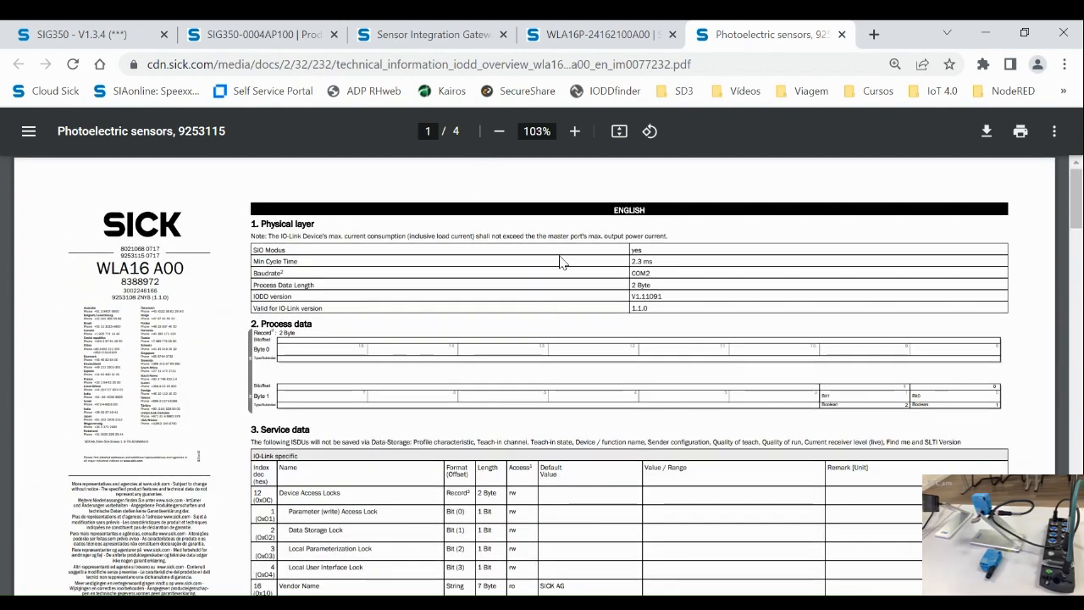
left_click(100, 35)
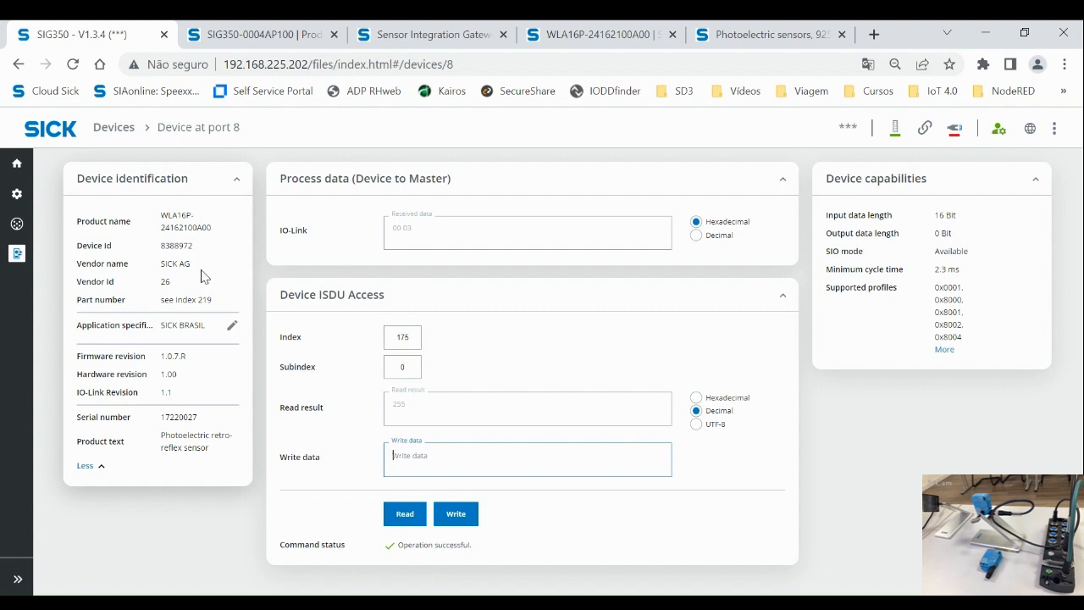
double_click(404, 339)
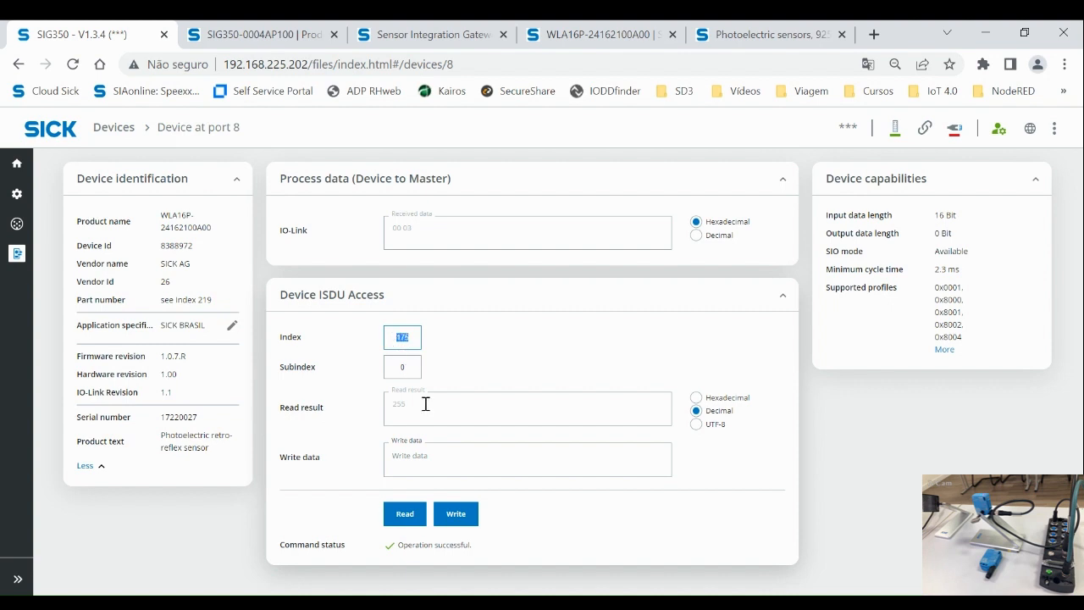
double_click(296, 337)
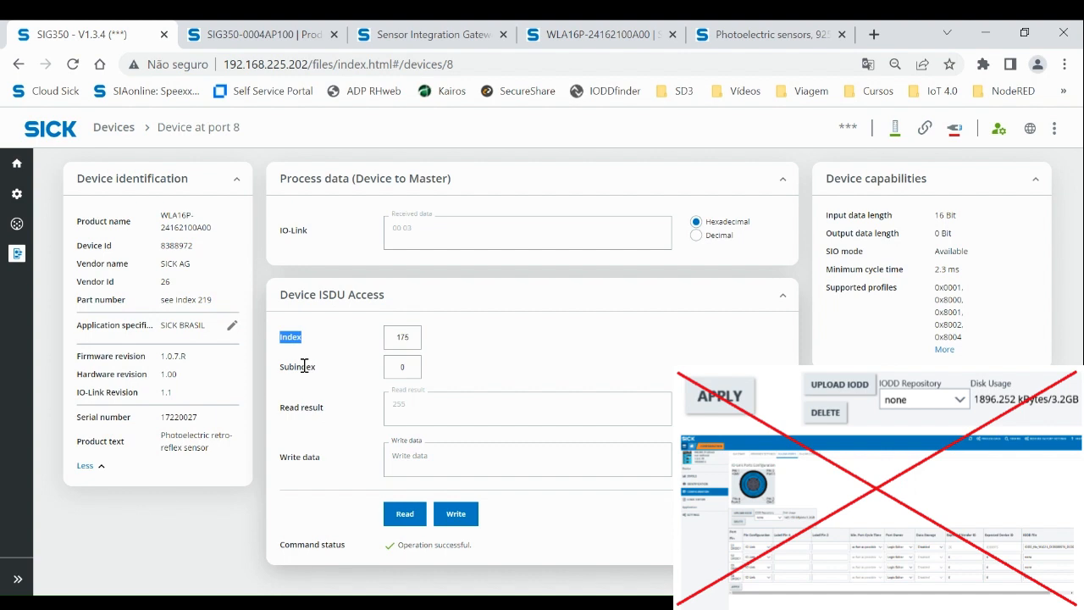
left_click(414, 337)
double_click(400, 338)
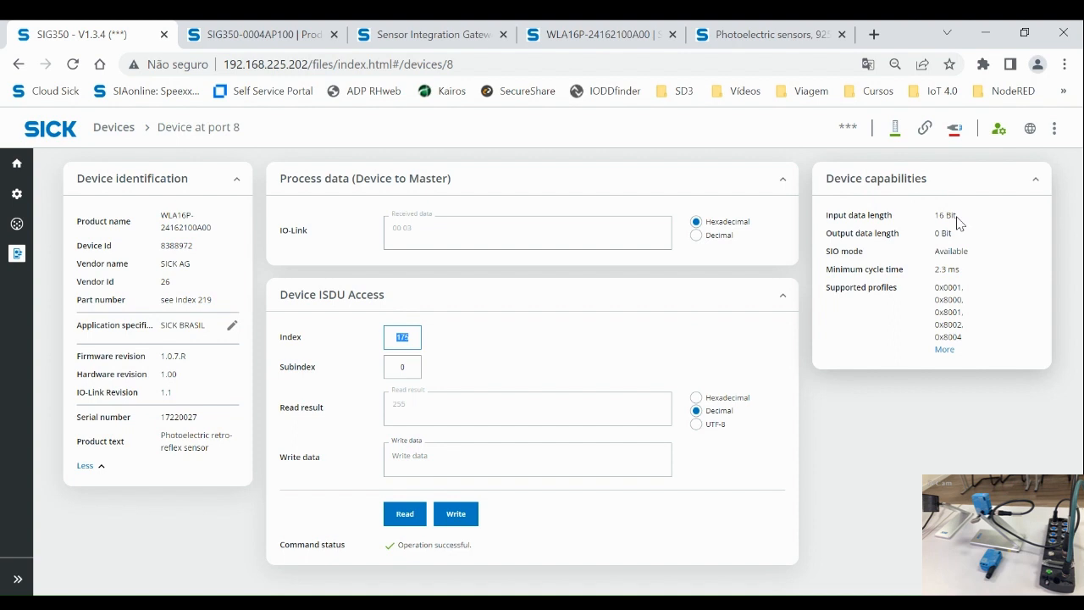
left_click_drag(959, 216, 934, 216)
left_click(793, 41)
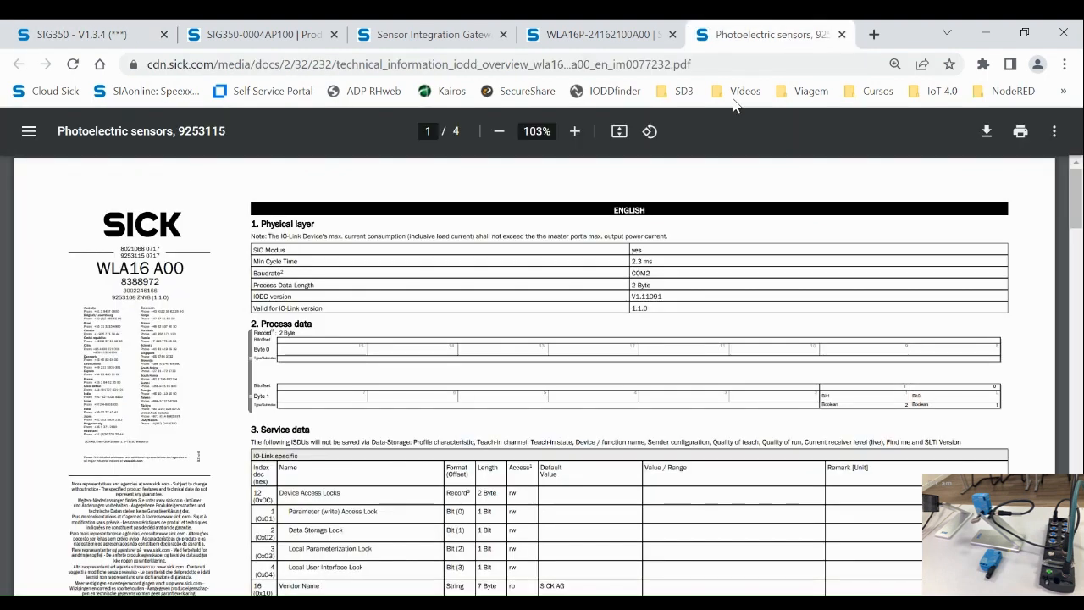
left_click_drag(658, 286, 249, 286)
scroll(470, 310, "up", 3, "ctrl")
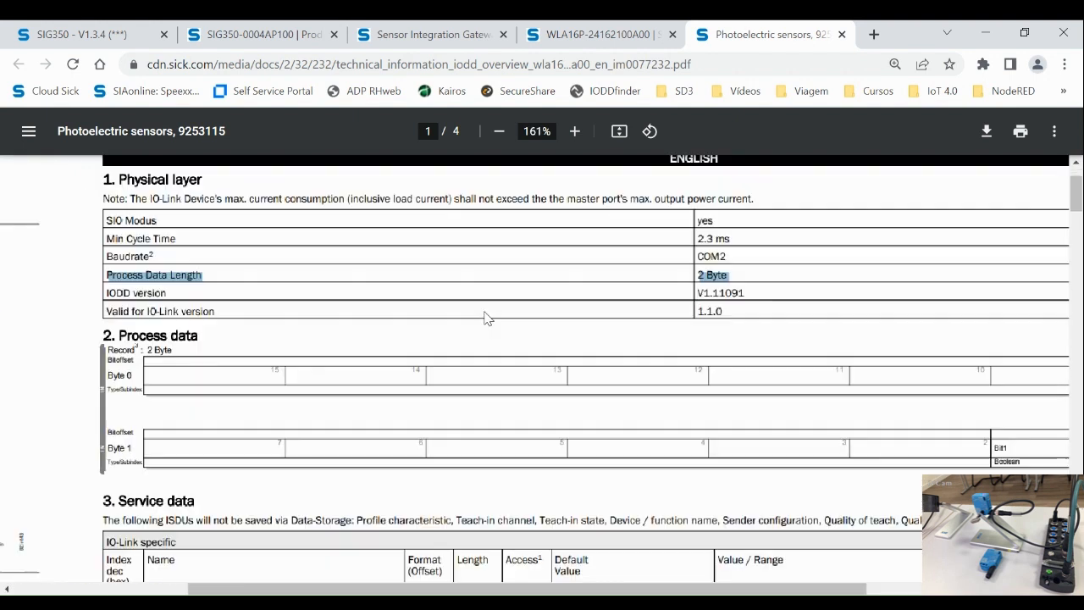
left_click_drag(742, 275, 102, 273)
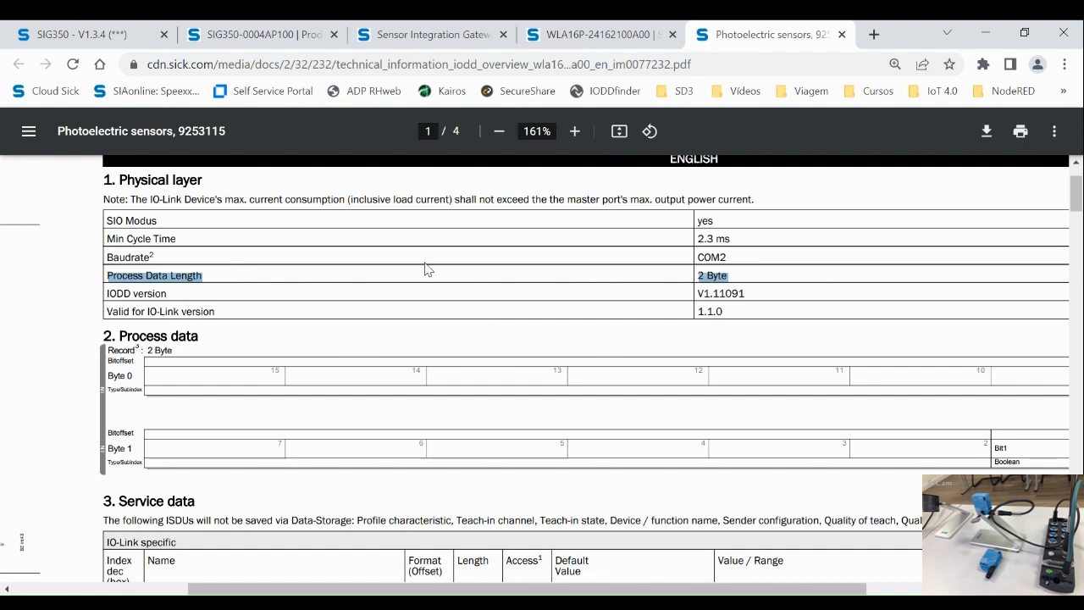
left_click(136, 36)
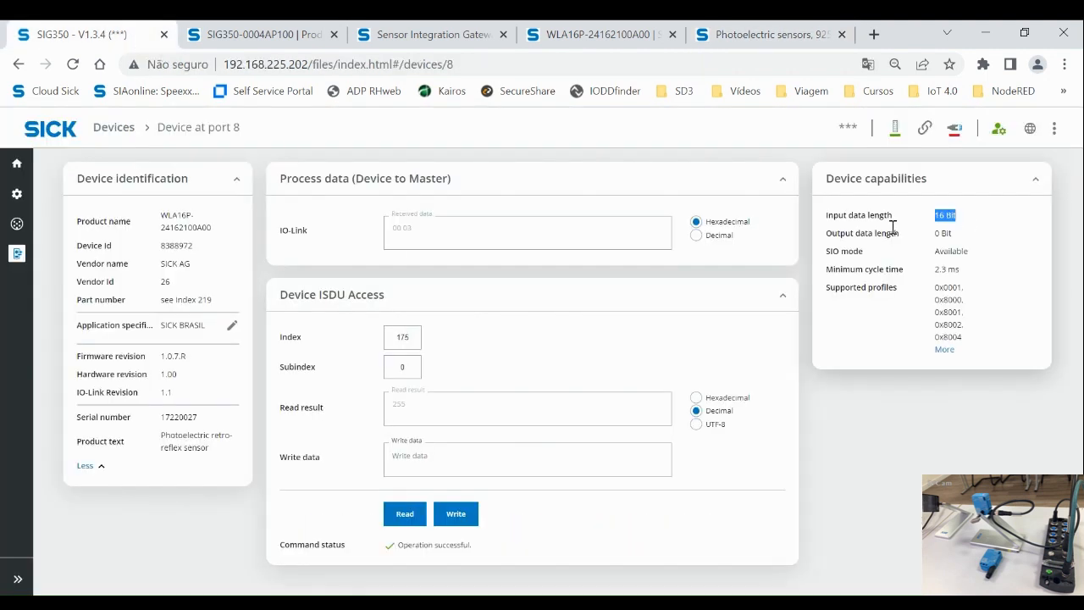
Step: Note 0 Bit output length and SIO mode Available, review supported profiles, then head Home
left_click_drag(953, 234, 935, 235)
left_click_drag(976, 251, 938, 272)
left_click(945, 351)
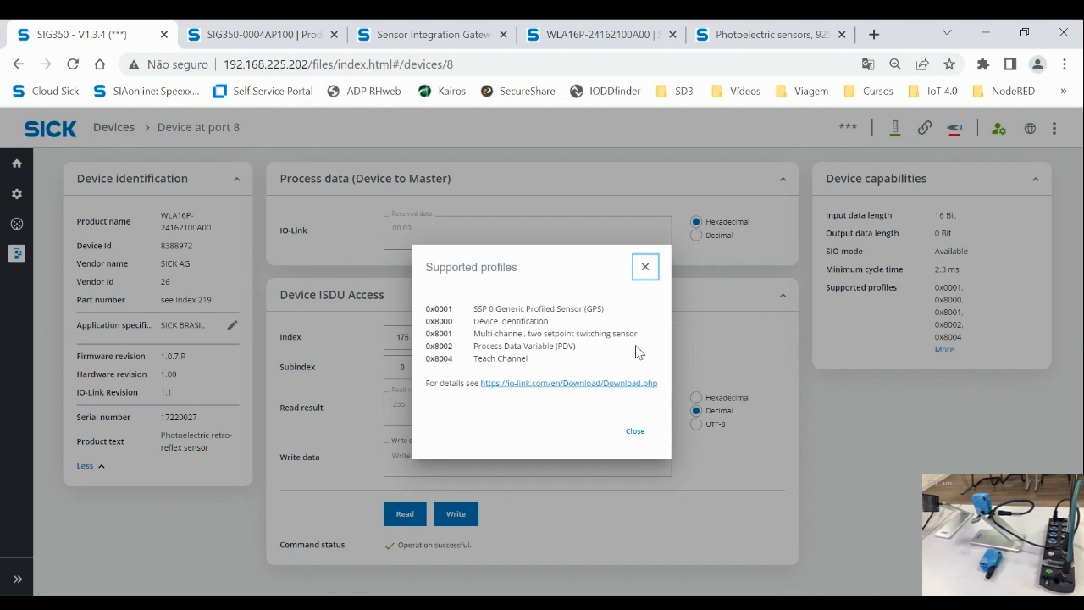
left_click(646, 266)
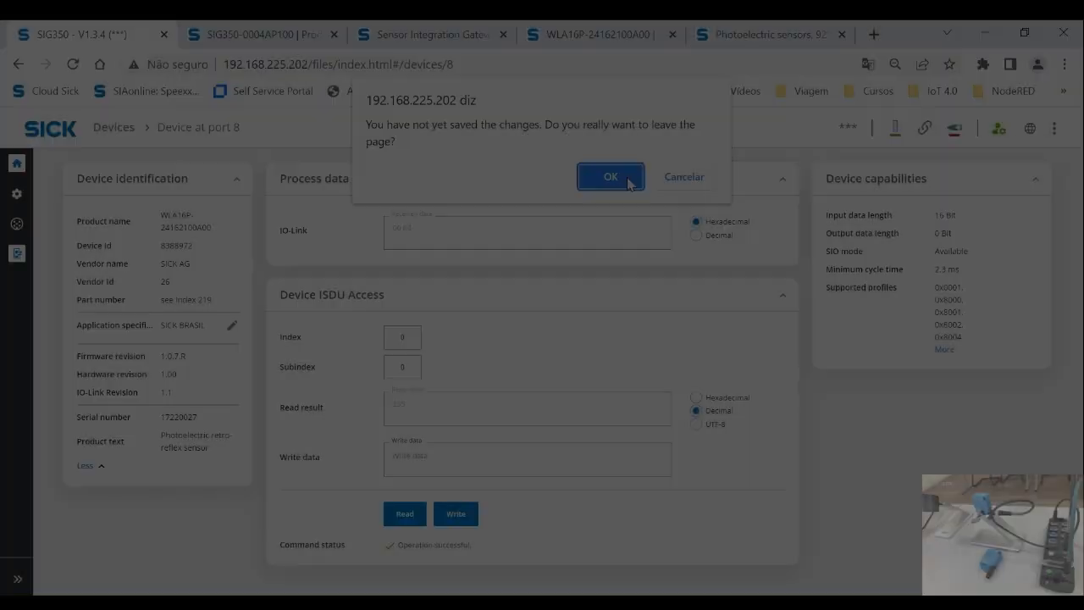
left_click(612, 176)
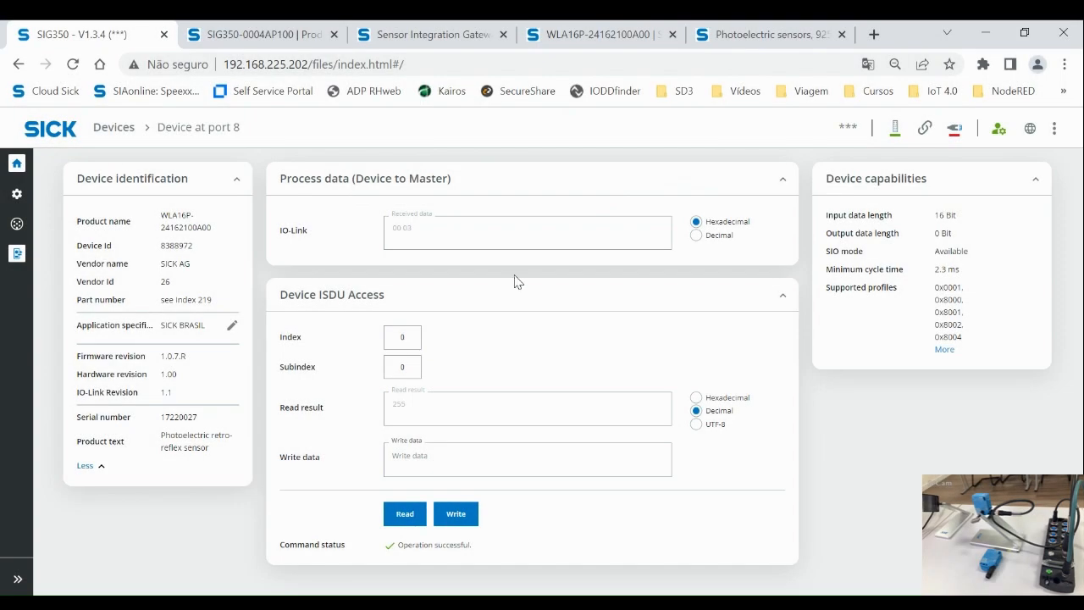
Step: Scroll the Home overview to Port 8 and expand it, showing Pin 4 on IO-Link autostart
scroll(753, 316, "down", 5)
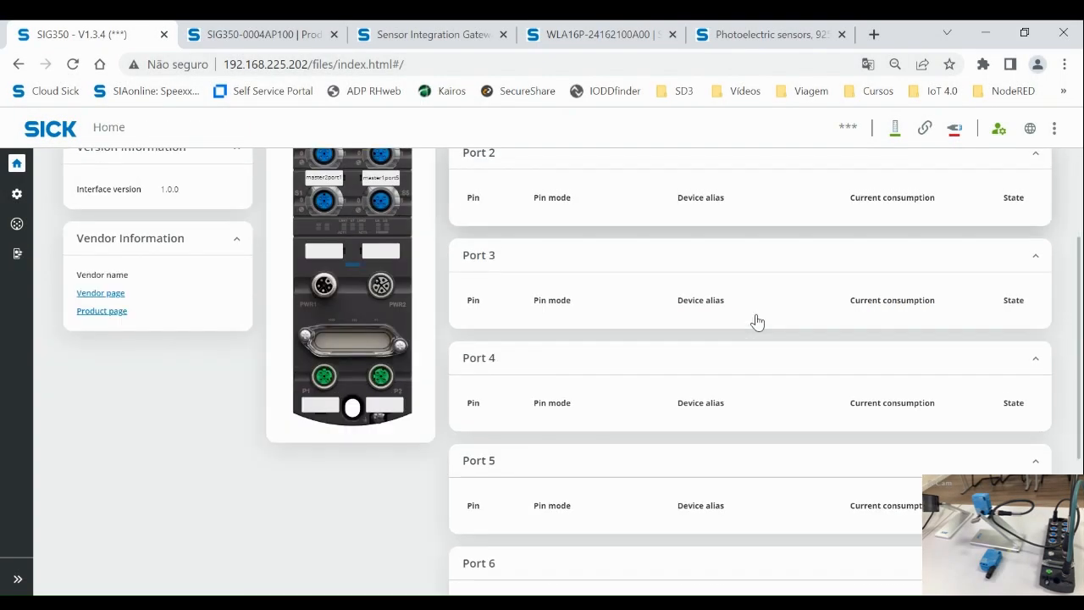
scroll(756, 321, "up", 4)
scroll(757, 323, "up", 1)
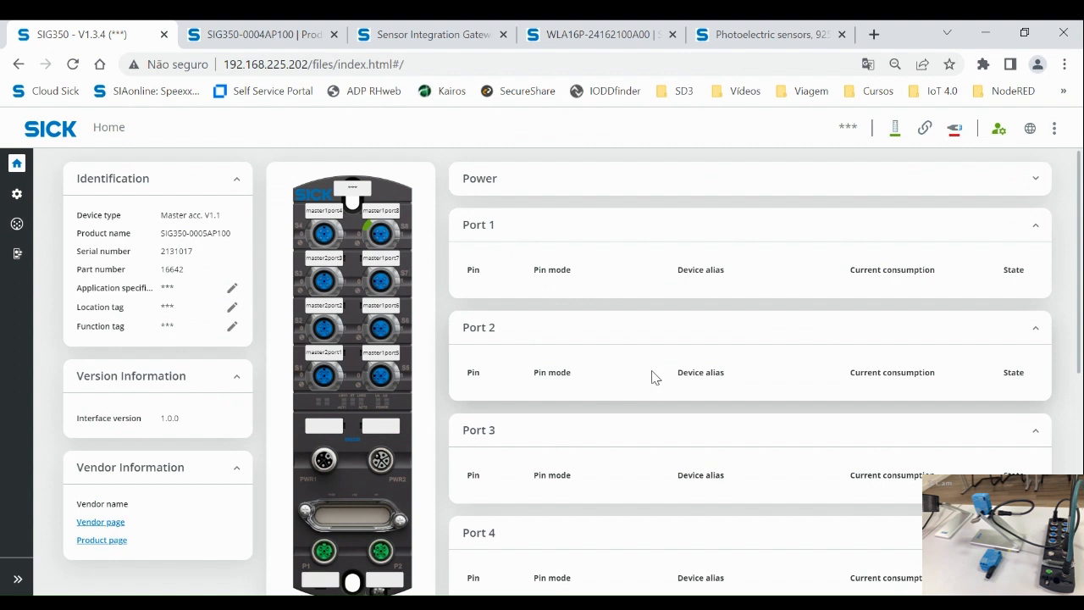
scroll(637, 324, "down", 5)
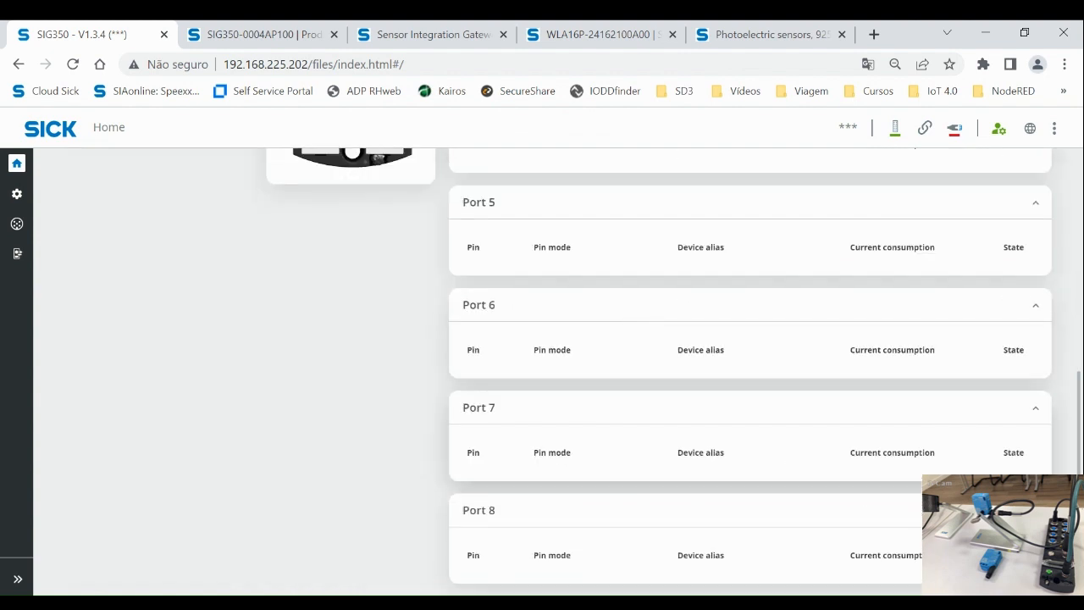
left_click(1036, 510)
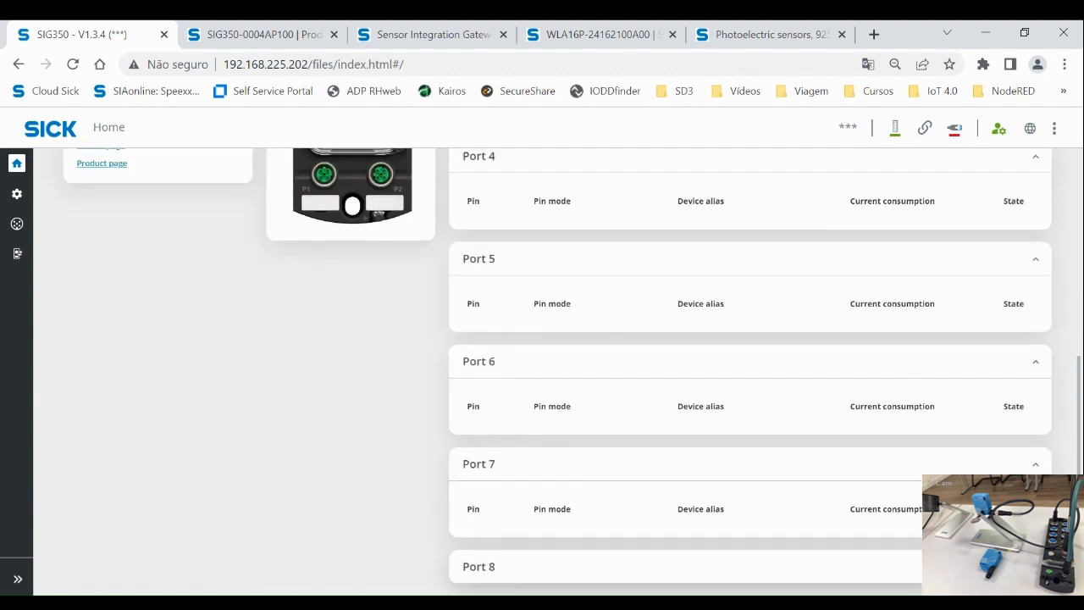
scroll(710, 511, "down", 2)
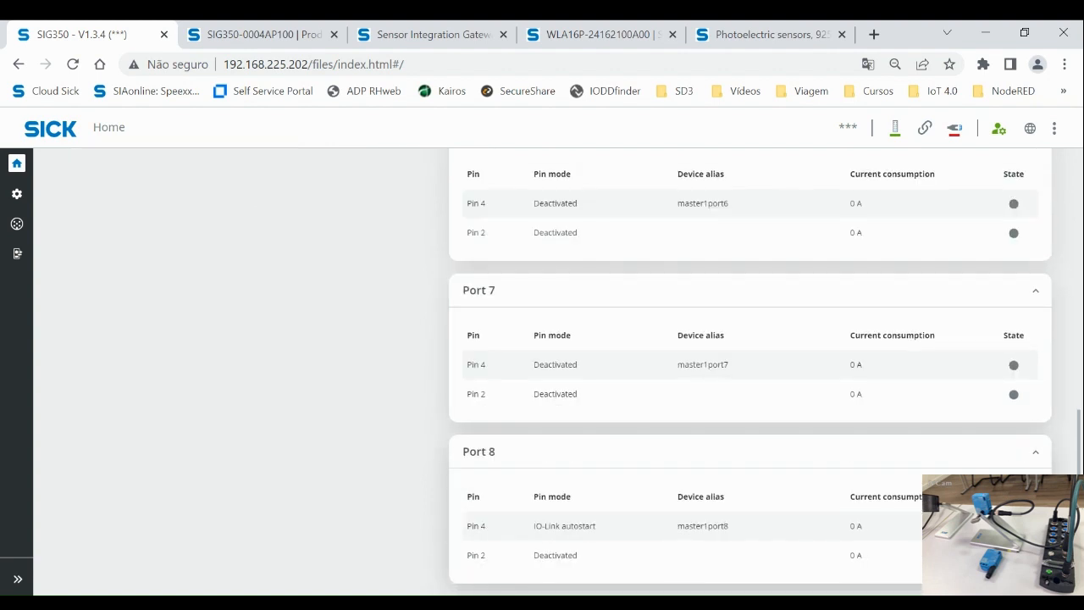